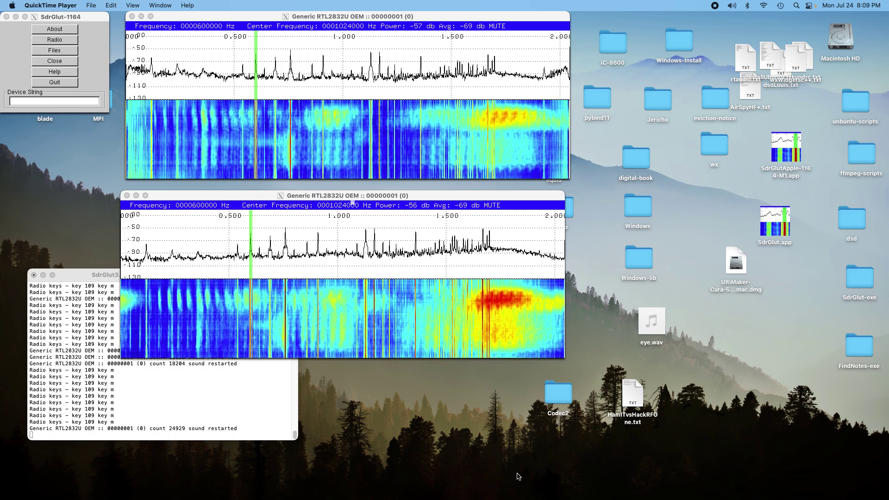
- Bring the two SdrGlut receiver windows, tuned to 600 kHz, to the front
{"action": "left_click", "coordinate": [514, 21]}
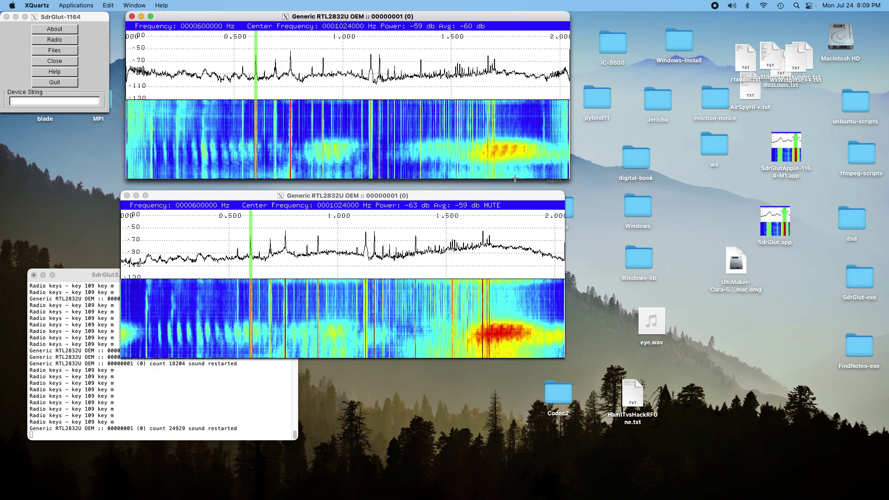
- Unmute the upper receiver and scroll its tuning upward from 600 kHz
{"action": "left_click", "coordinate": [515, 199]}
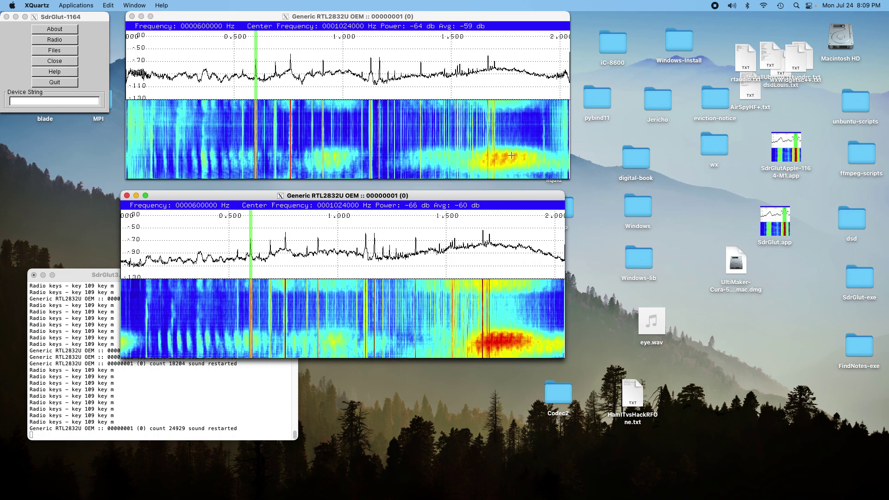
{"action": "left_click", "coordinate": [513, 19]}
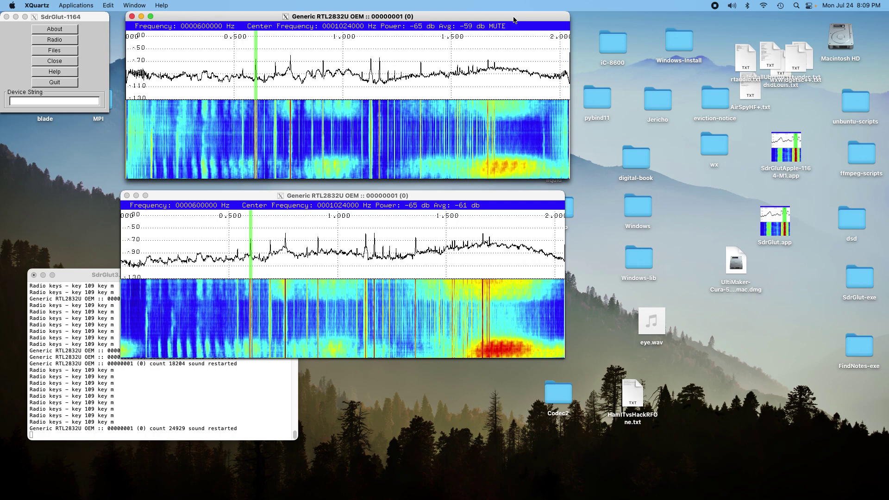
{"action": "key", "text": "m"}
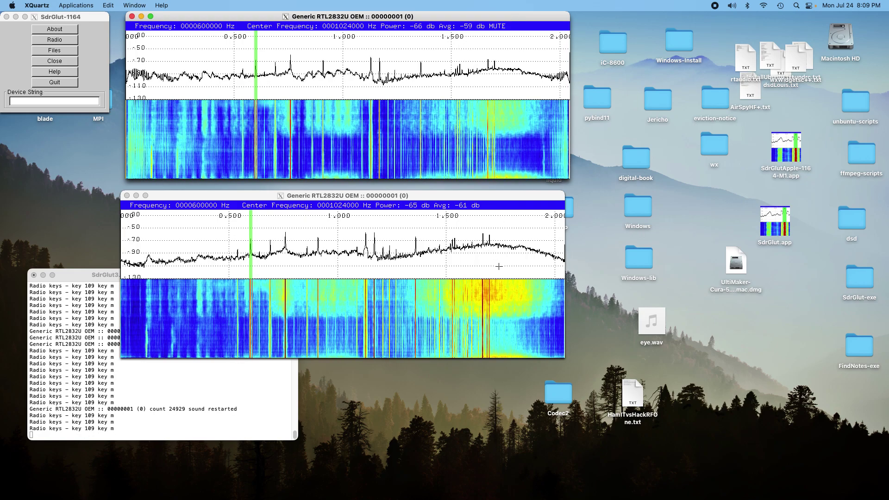
{"action": "scroll", "coordinate": [497, 264], "scroll_direction": "up", "scroll_amount": 3}
{"action": "scroll", "coordinate": [499, 266], "scroll_direction": "up", "scroll_amount": 18}
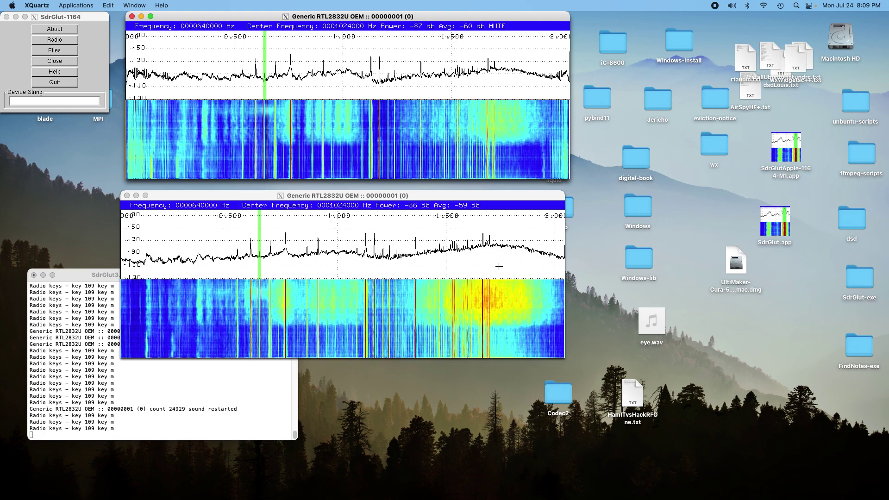
{"action": "scroll", "coordinate": [498, 266], "scroll_direction": "up", "scroll_amount": 10}
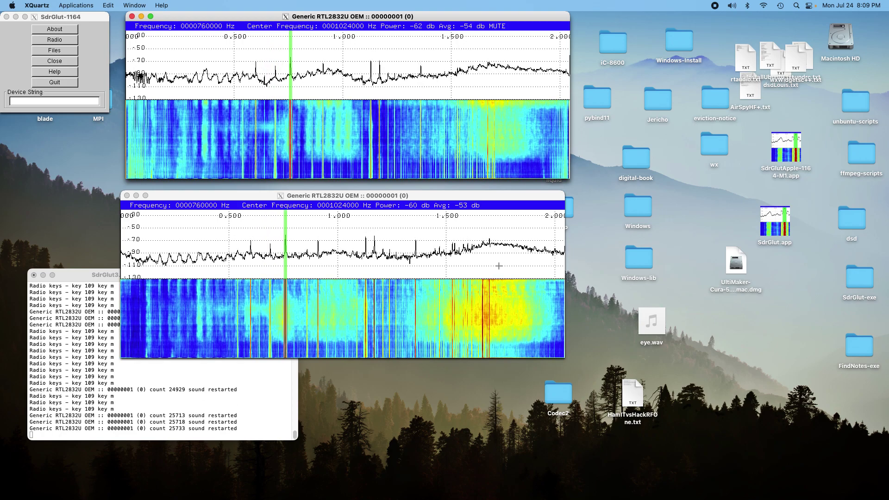
- Mute the lower receiver and unmute the upper one
{"action": "left_click", "coordinate": [518, 193]}
{"action": "key", "text": "m"}
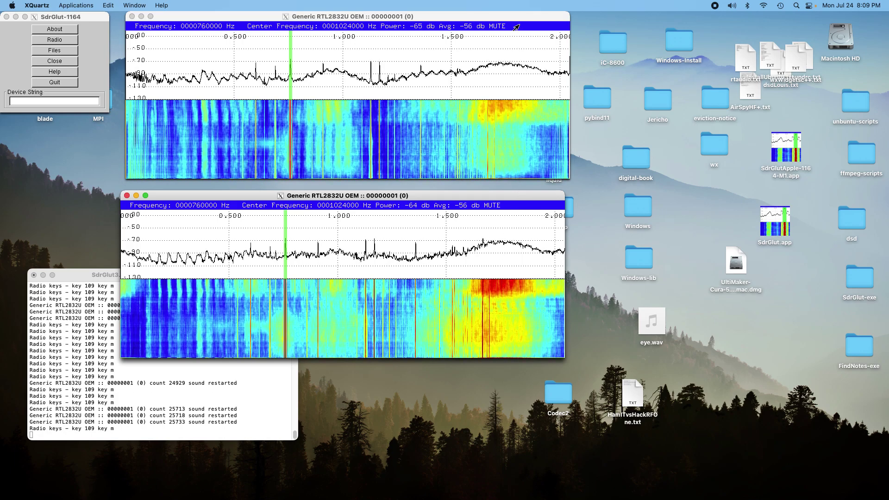
{"action": "left_click", "coordinate": [520, 21]}
{"action": "key", "text": "m"}
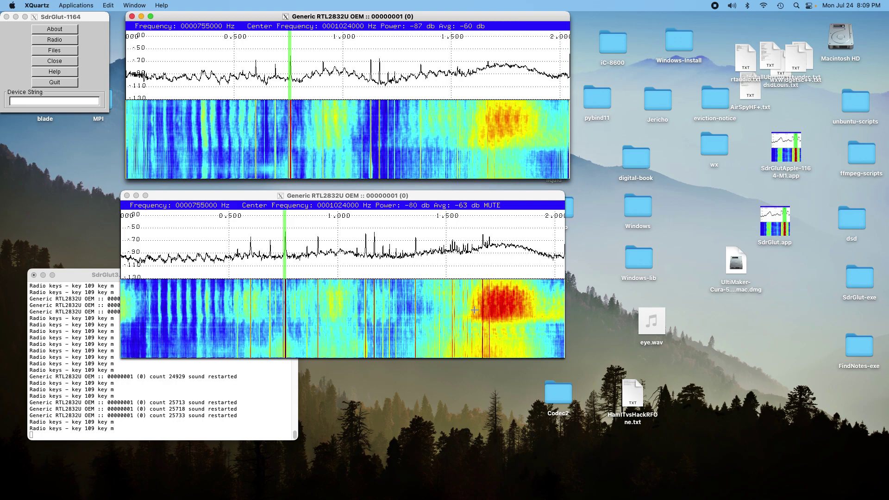
- Tune through 745 and 1075 kHz up to 1130 kHz, then mute the upper receiver
{"action": "key", "text": "Left"}
{"action": "key", "text": "Right"}
{"action": "key", "text": "Right"}
{"action": "key", "text": "Right"}
{"action": "key", "text": "Right"}
{"action": "key", "text": "Right"}
{"action": "key", "text": "Right"}
{"action": "key", "text": "Right"}
{"action": "key", "text": "Right"}
{"action": "key", "text": "Right"}
{"action": "key", "text": "Right"}
{"action": "key", "text": "Right"}
{"action": "key", "text": "Right"}
{"action": "key", "text": "Right"}
{"action": "key", "text": "Right"}
{"action": "key", "text": "Right"}
{"action": "key", "text": "Right"}
{"action": "key", "text": "Right"}
{"action": "key", "text": "Right"}
{"action": "key", "text": "Right"}
{"action": "key", "text": "Right"}
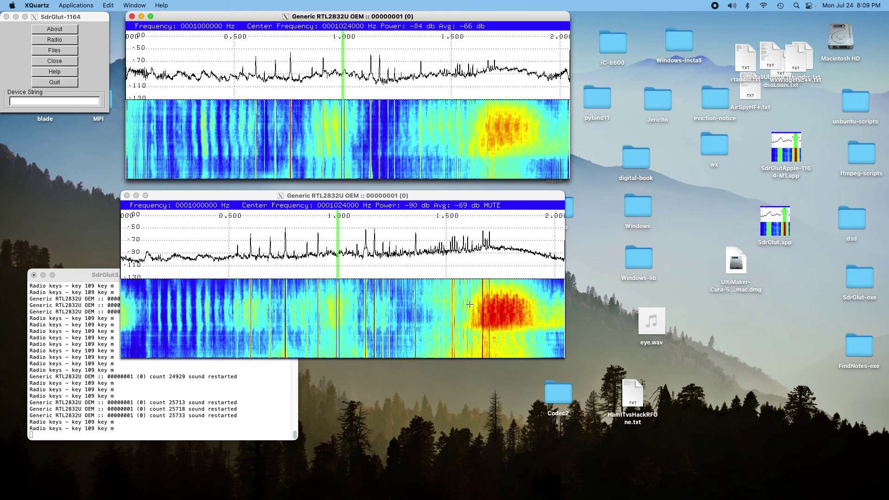
{"action": "key", "text": "Right"}
{"action": "key", "text": "Right"}
{"action": "key", "text": "Right"}
{"action": "key", "text": "Right"}
{"action": "key", "text": "Right"}
{"action": "key", "text": "Right"}
{"action": "key", "text": "Right"}
{"action": "key", "text": "Right"}
{"action": "key", "text": "Right"}
{"action": "key", "text": "Right"}
{"action": "key", "text": "Right"}
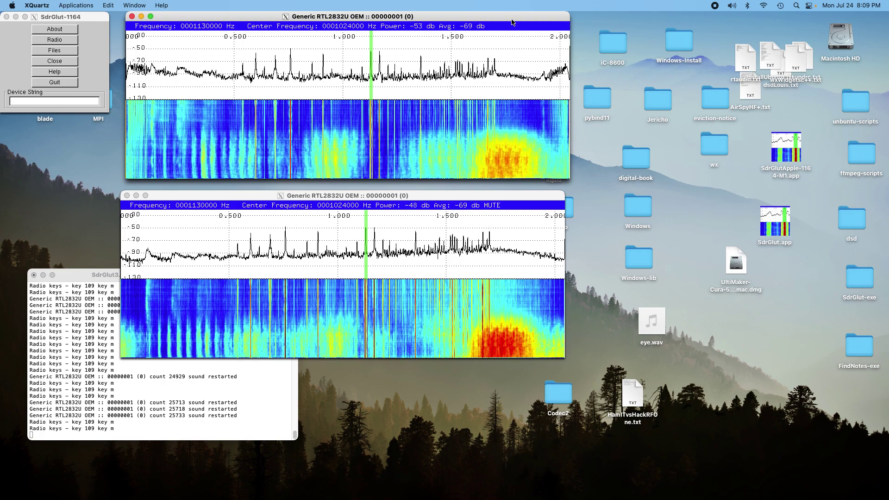
{"action": "key", "text": "m"}
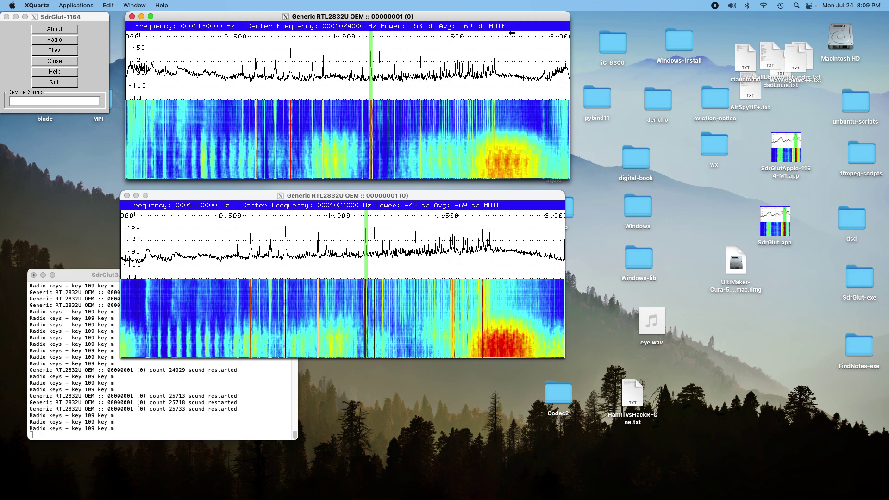
- Listen to the lower receiver at 1130 kHz, mute it, and bring up its options menu
{"action": "left_click", "coordinate": [509, 197]}
{"action": "key", "text": "m"}
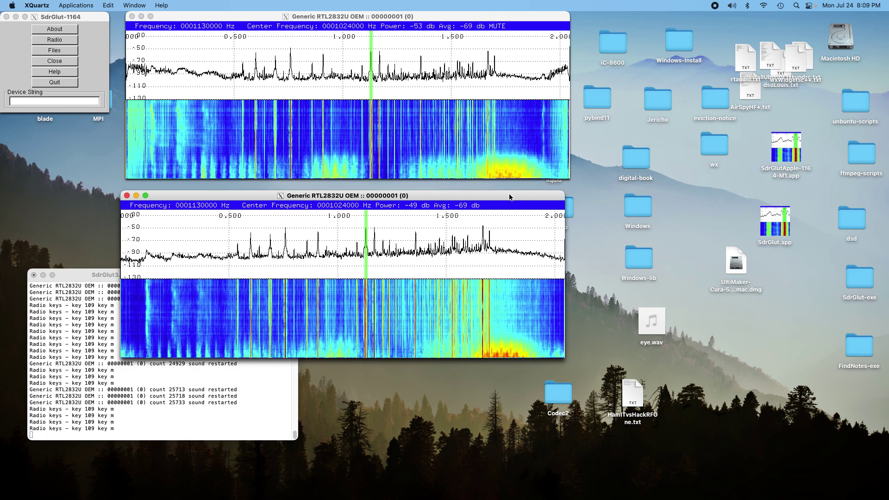
{"action": "key", "text": "m"}
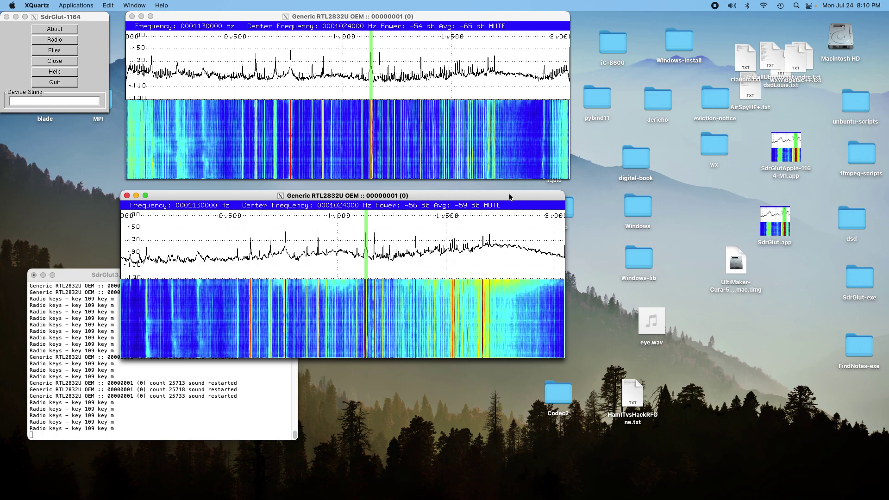
{"action": "right_click", "coordinate": [506, 319]}
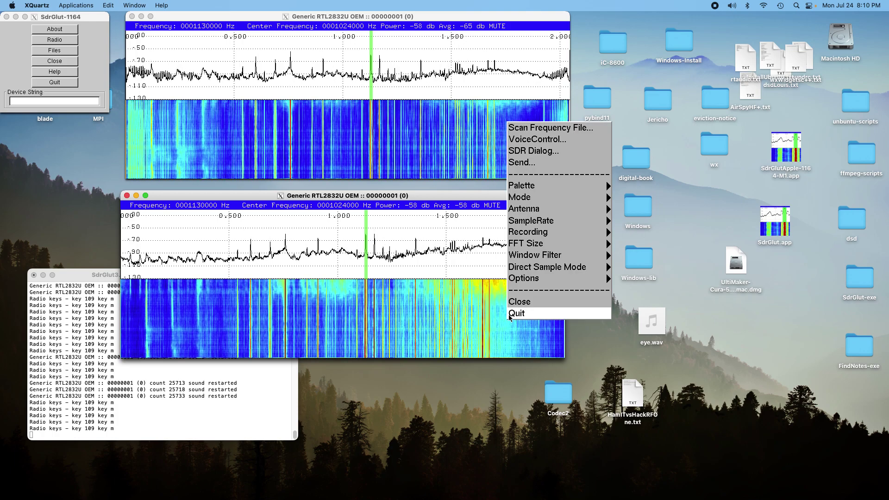
- Dismiss the lower receiver's options menu without changing Direct Sample Mode
{"action": "mouse_move", "coordinate": [530, 270]}
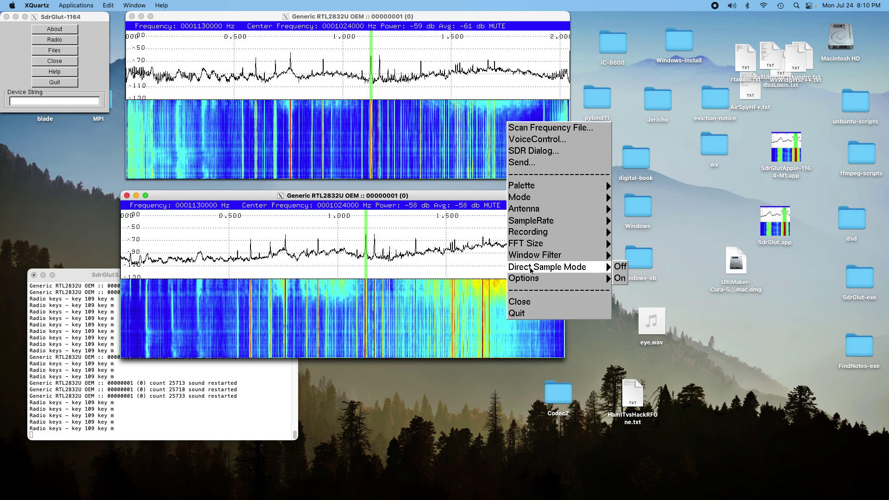
{"action": "left_click", "coordinate": [575, 333]}
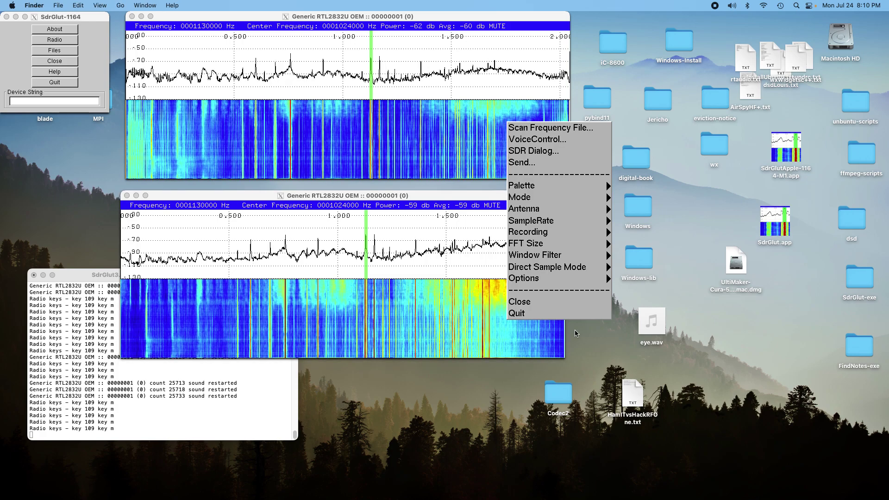
{"action": "left_click", "coordinate": [531, 291]}
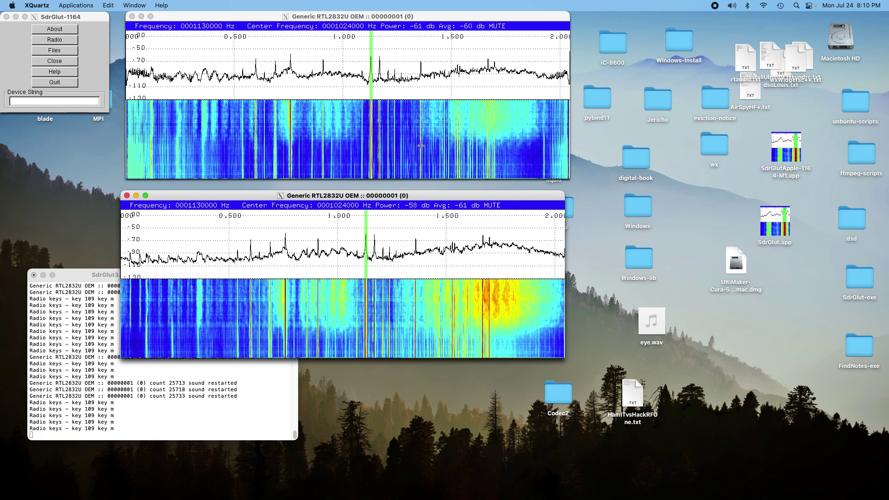
- Retune the upper receiver to 10 MHz and unmute it
{"action": "left_click", "coordinate": [331, 25]}
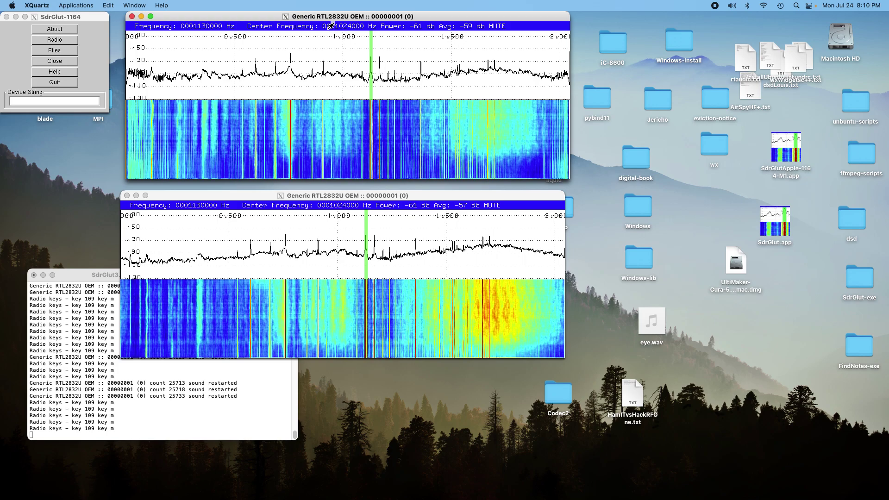
{"action": "left_click", "coordinate": [331, 26]}
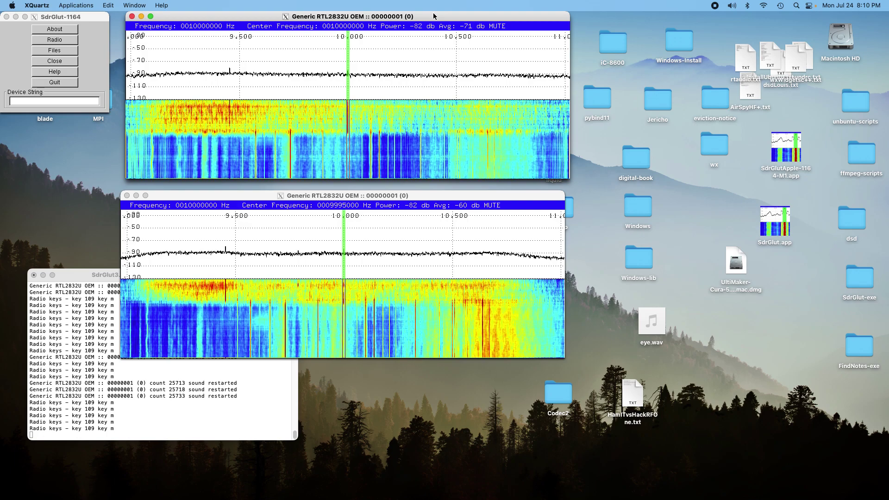
{"action": "key", "text": "m"}
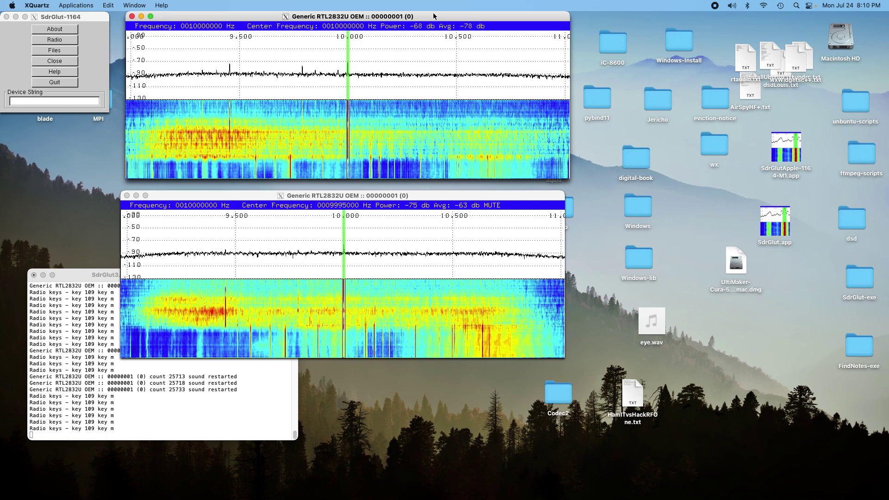
- Compare the lower and upper receivers at 10 MHz by toggling each one's mute
{"action": "left_click", "coordinate": [492, 198]}
{"action": "key", "text": "m"}
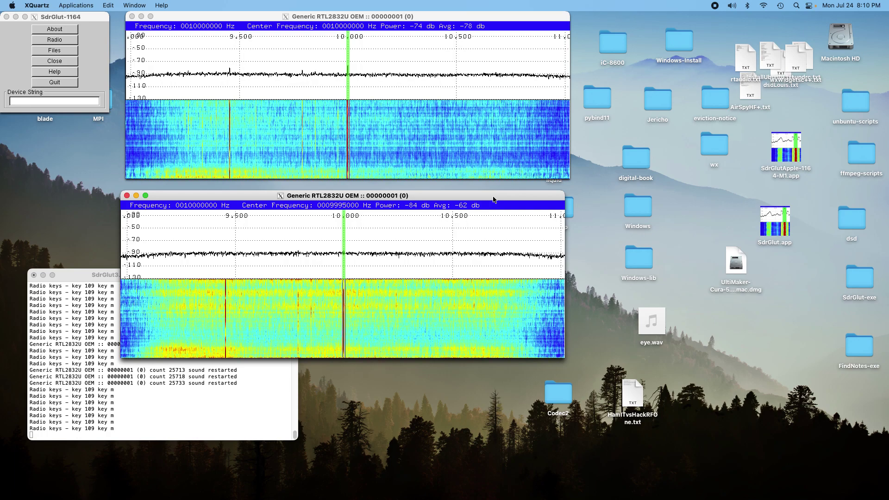
{"action": "key", "text": "m"}
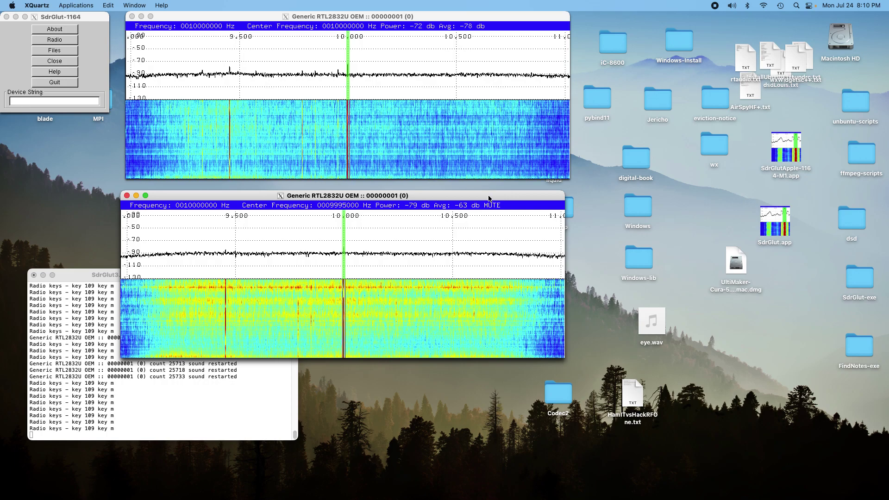
{"action": "left_click", "coordinate": [460, 20]}
{"action": "key", "text": "m"}
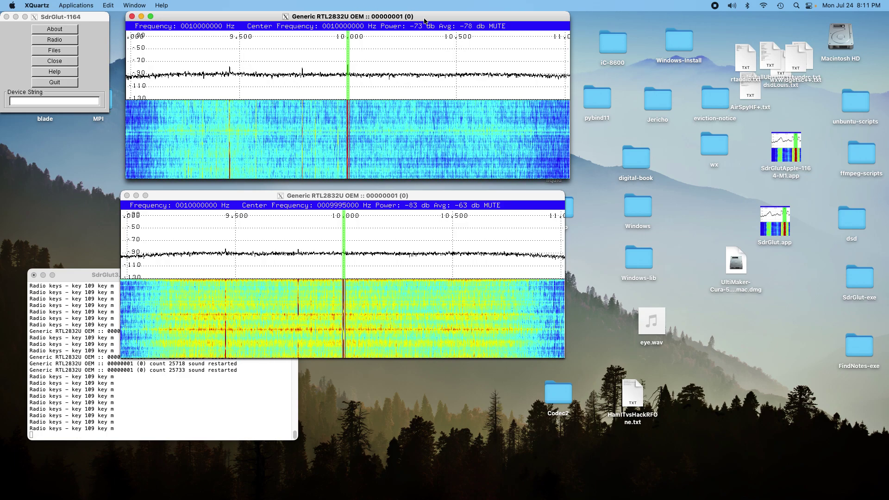
{"action": "key", "text": "m"}
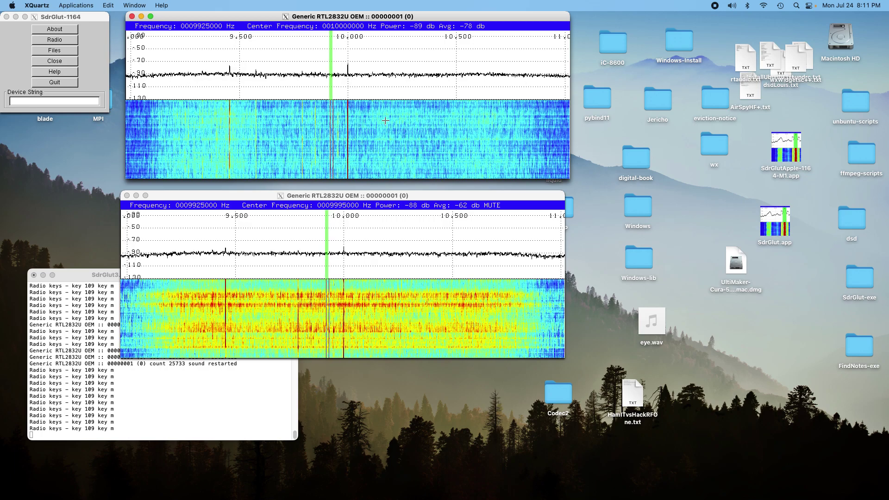
- Tune down to 9850 kHz, mute the upper receiver and unmute the lower one
{"action": "key", "text": "Left"}
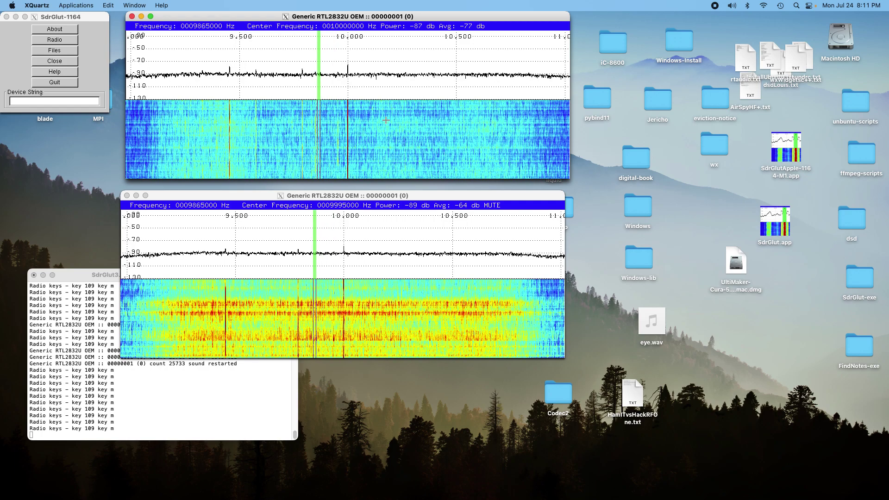
{"action": "key", "text": "Left"}
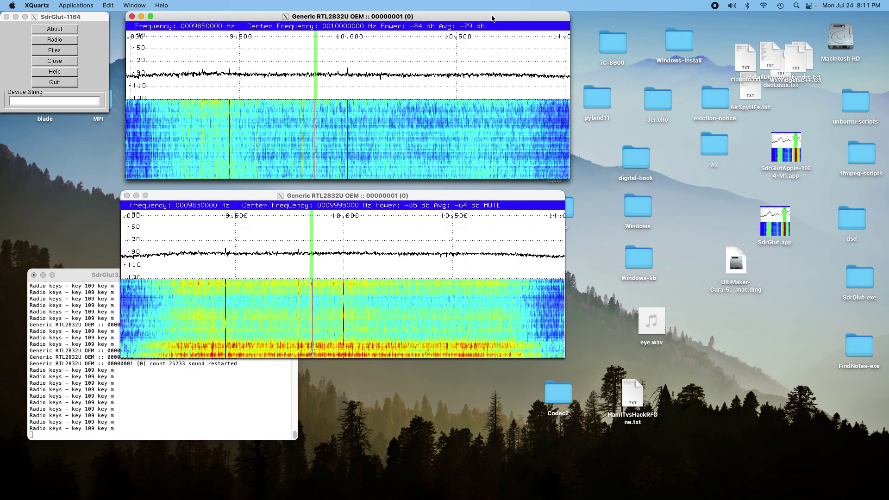
{"action": "key", "text": "m"}
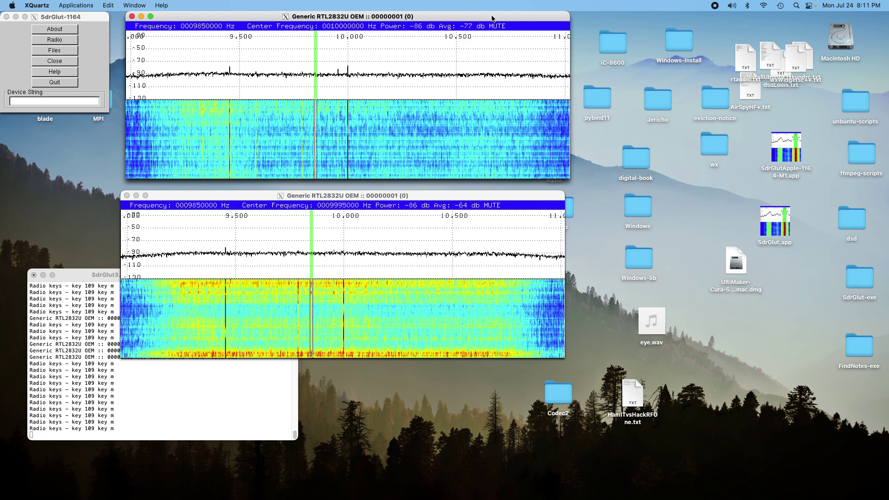
{"action": "left_click", "coordinate": [479, 190]}
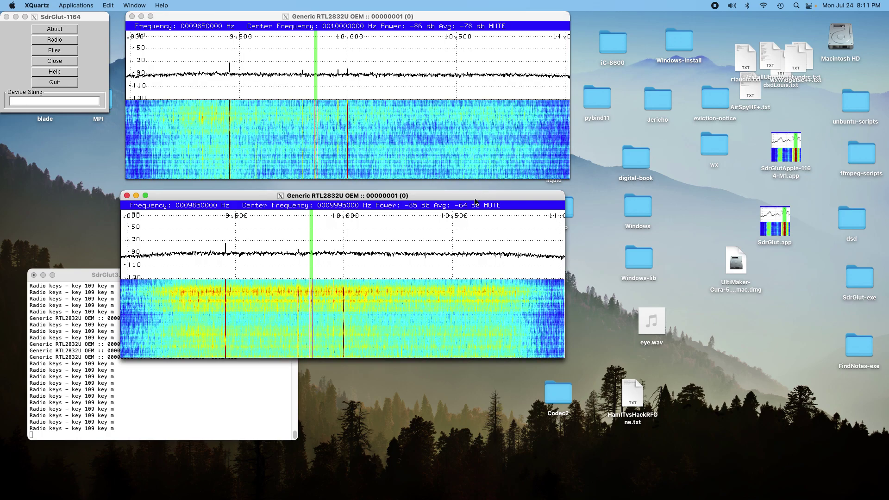
{"action": "key", "text": "m"}
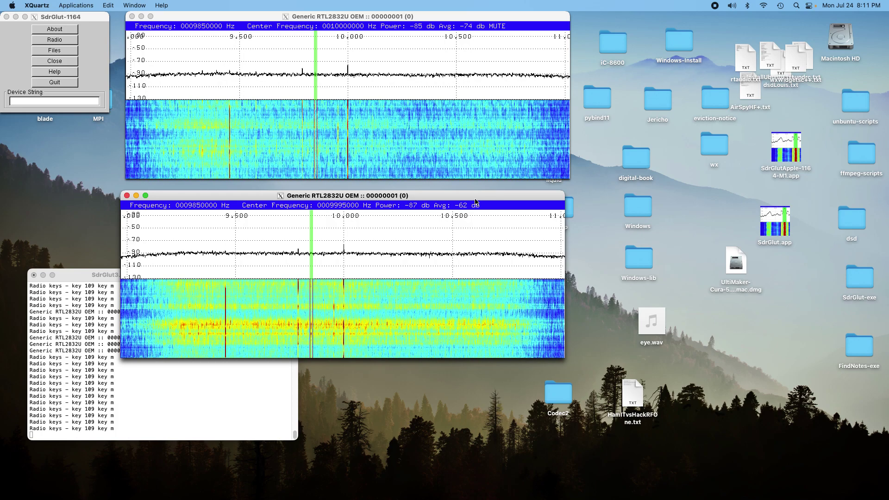
- Tune to 9835 kHz, mute the lower receiver, and tune both down to 9.530 MHz
{"action": "key", "text": "Left"}
{"action": "key", "text": "Left"}
{"action": "key", "text": "Left"}
{"action": "key", "text": "Left"}
{"action": "key", "text": "Left"}
{"action": "key", "text": "Left"}
{"action": "key", "text": "Left"}
{"action": "key", "text": "Left"}
{"action": "key", "text": "Left"}
{"action": "key", "text": "Left"}
{"action": "key", "text": "Left"}
{"action": "key", "text": "Left"}
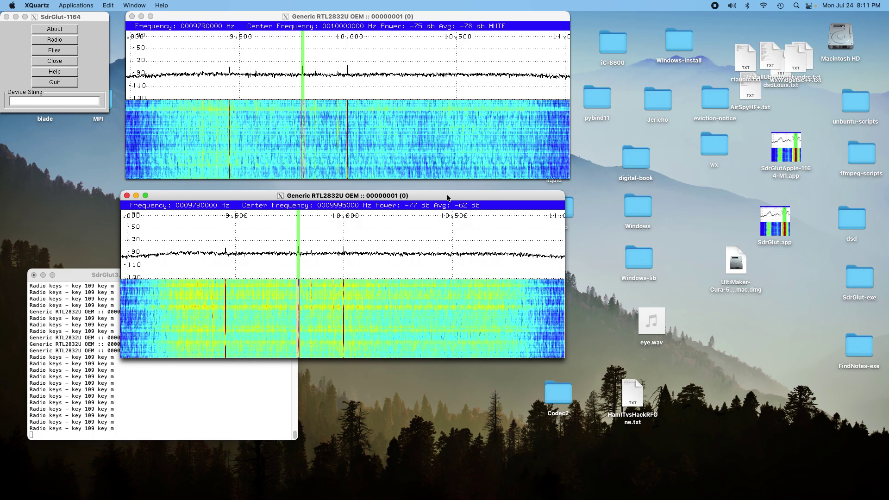
{"action": "key", "text": "m"}
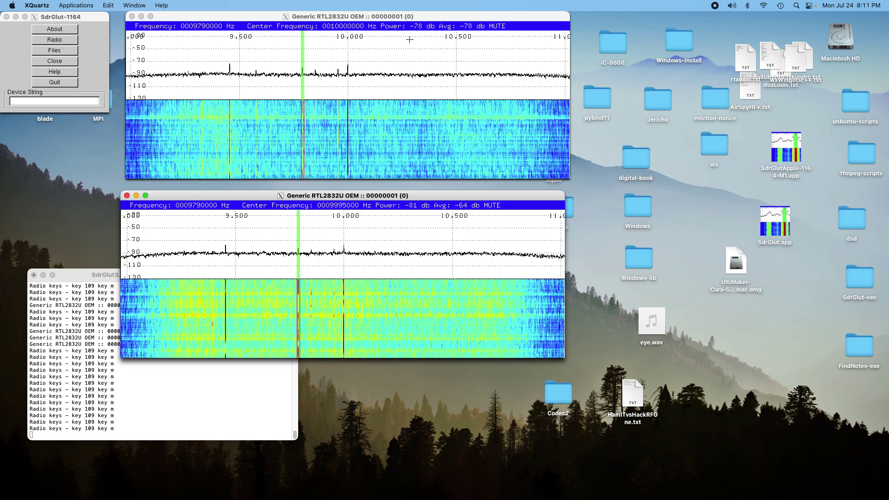
{"action": "left_click", "coordinate": [417, 22]}
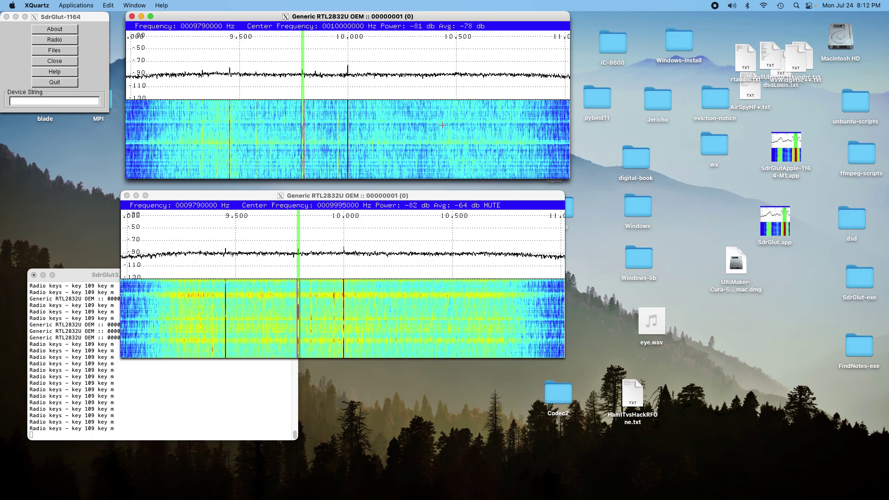
{"action": "key", "text": "Left"}
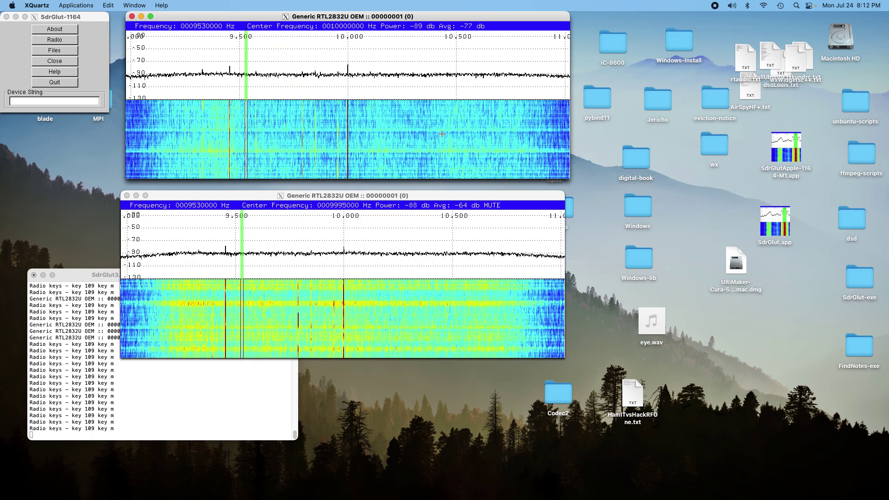
- Tune down to 9.455 MHz, mute the upper receiver, and listen to the lower one before muting it
{"action": "key", "text": "Left"}
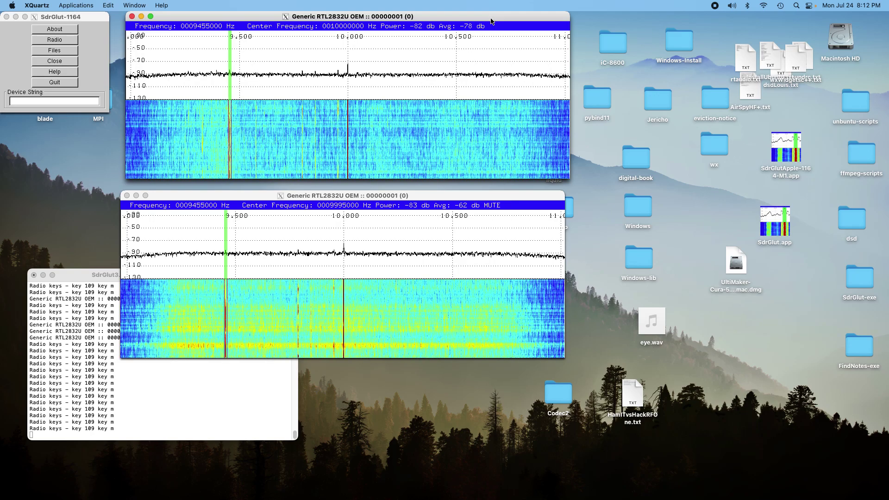
{"action": "key", "text": "m"}
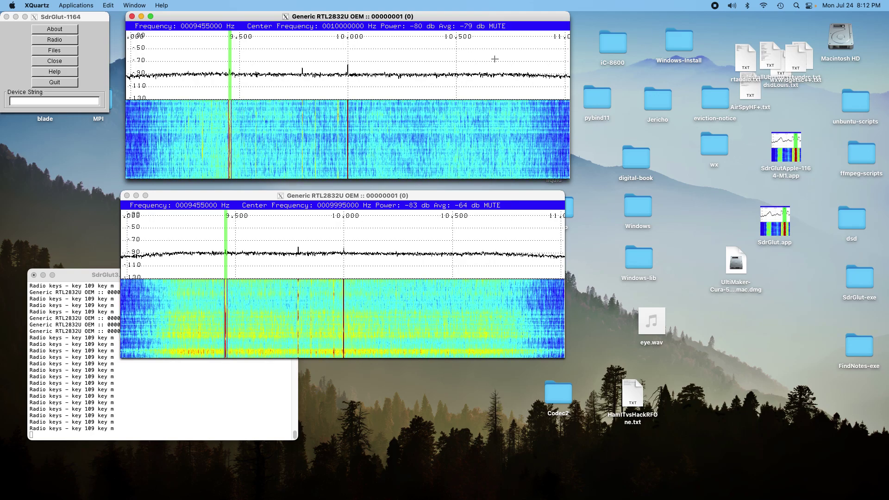
{"action": "left_click", "coordinate": [510, 201]}
{"action": "key", "text": "m"}
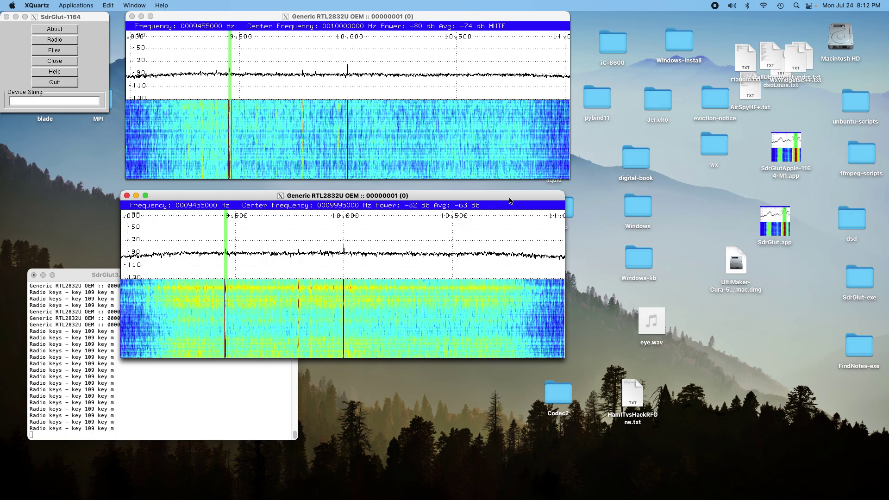
{"action": "key", "text": "m"}
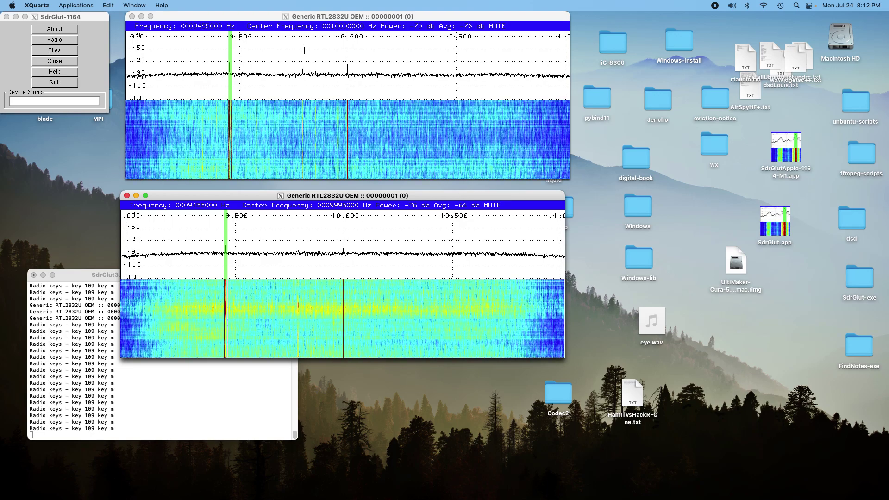
- Drop the upper receiver's centre frequency to 7 MHz, tune to the 7.597 MHz signal and unmute
{"action": "left_click", "coordinate": [336, 29]}
{"action": "left_click", "coordinate": [336, 29]}
{"action": "left_click", "coordinate": [336, 28]}
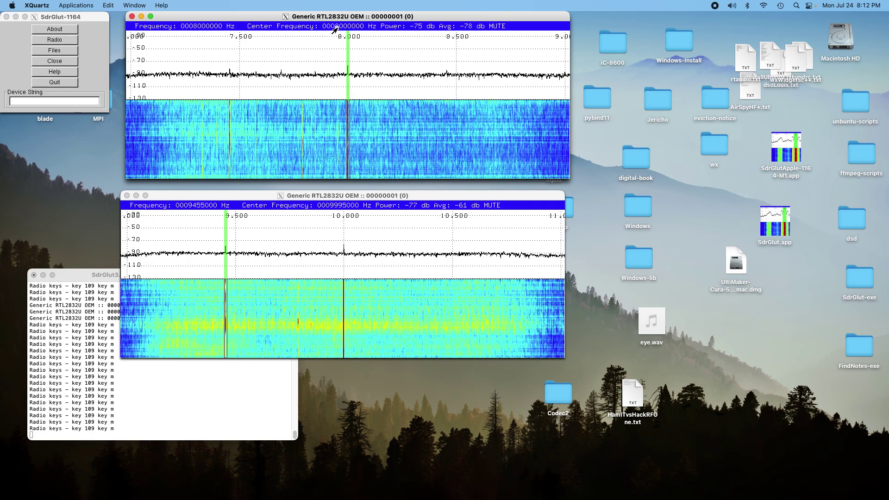
{"action": "left_click", "coordinate": [336, 28]}
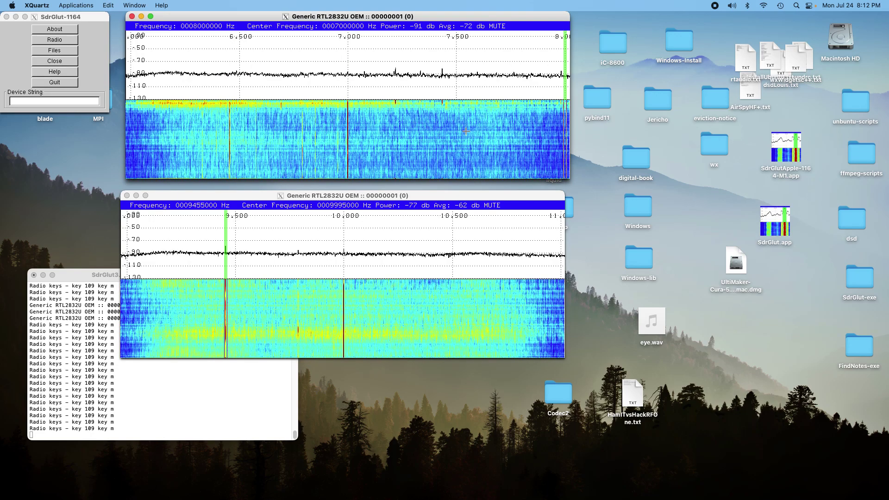
{"action": "left_click", "coordinate": [471, 98]}
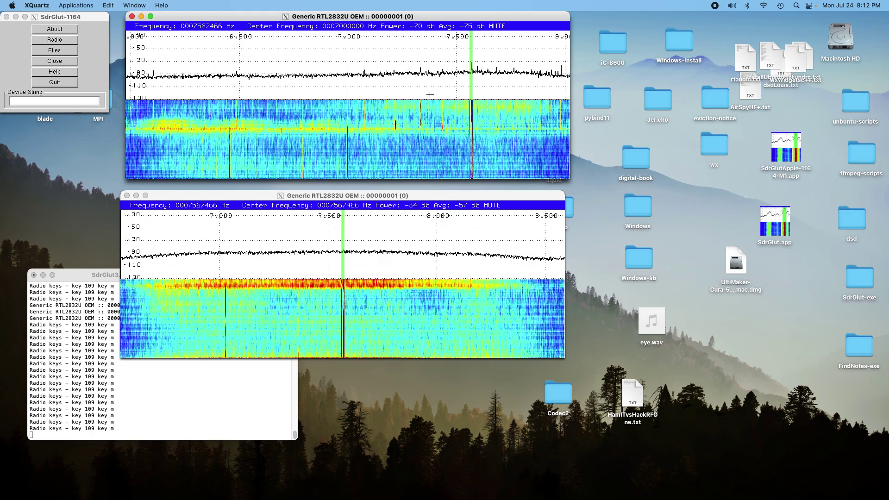
{"action": "left_click", "coordinate": [477, 77]}
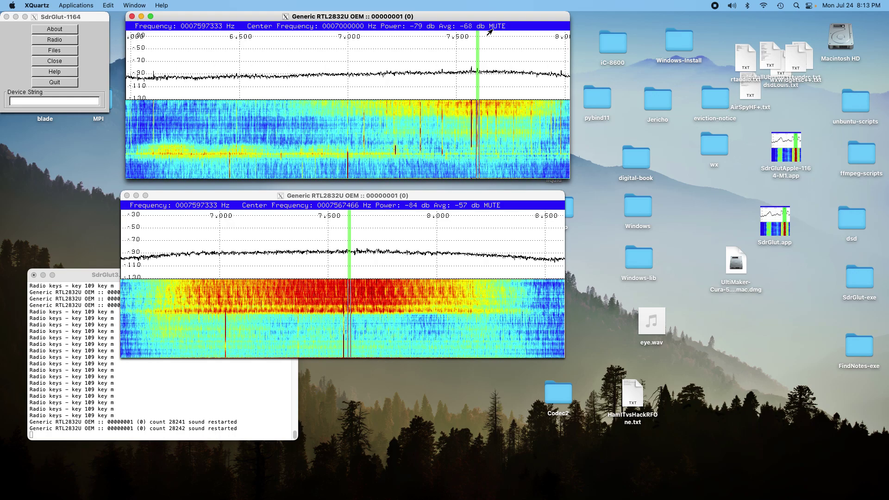
{"action": "key", "text": "m"}
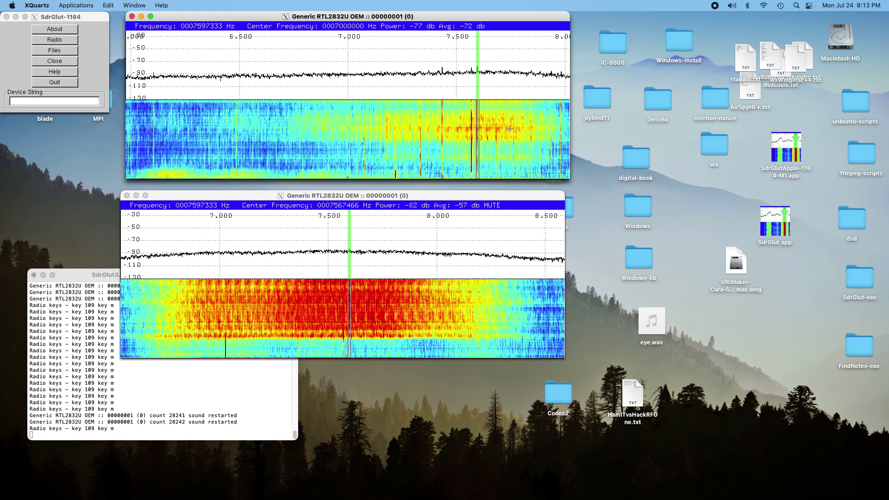
- Tune down through the 7 MHz band from 7.557 MHz to 7.182 MHz
{"action": "key", "text": "Left"}
{"action": "key", "text": "Left"}
{"action": "key", "text": "Left"}
{"action": "key", "text": "Left"}
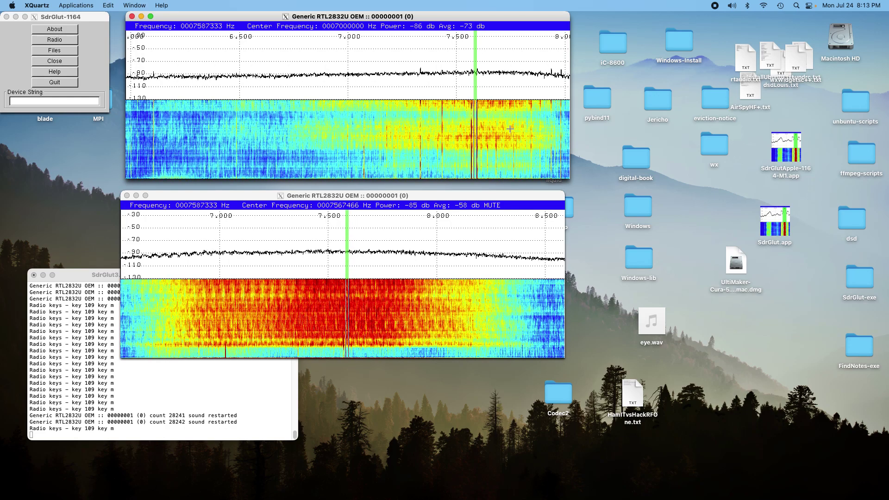
{"action": "key", "text": "Left"}
{"action": "key", "text": "Left"}
{"action": "key", "text": "Left"}
{"action": "key", "text": "Left"}
{"action": "key", "text": "Left"}
{"action": "key", "text": "Left"}
{"action": "key", "text": "Left"}
{"action": "key", "text": "Left"}
{"action": "key", "text": "Left"}
{"action": "key", "text": "Left"}
{"action": "key", "text": "Left"}
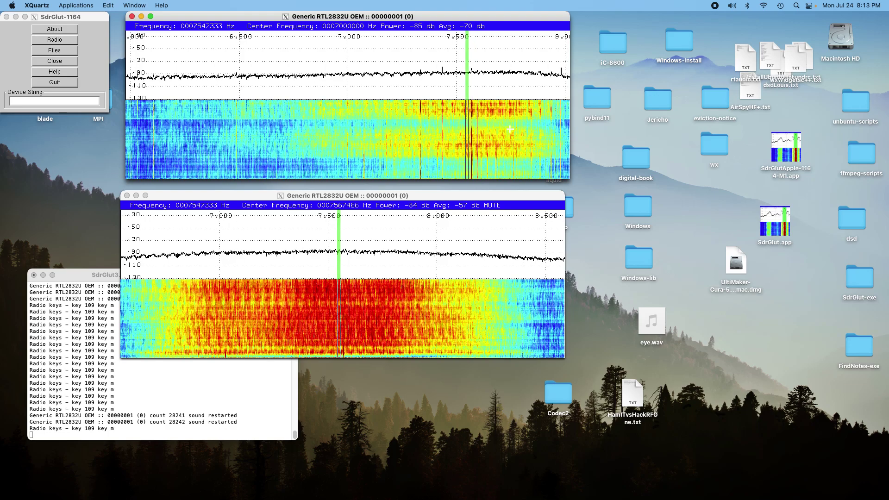
{"action": "key", "text": "Left"}
{"action": "key", "text": "Left"}
{"action": "key", "text": "Left"}
{"action": "key", "text": "Left"}
{"action": "key", "text": "Left"}
{"action": "key", "text": "Left"}
{"action": "key", "text": "Left"}
{"action": "key", "text": "Left"}
{"action": "key", "text": "Left"}
{"action": "key", "text": "Left"}
{"action": "key", "text": "Left"}
{"action": "key", "text": "Left"}
{"action": "key", "text": "Left"}
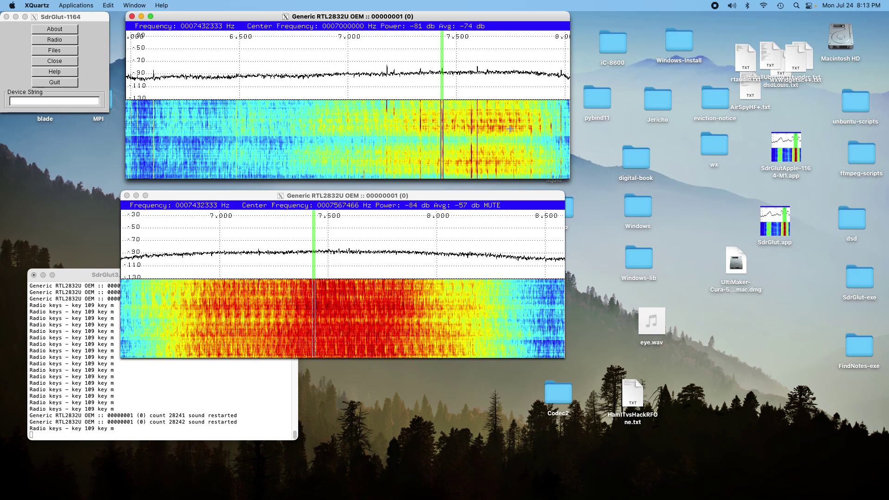
{"action": "key", "text": "Left"}
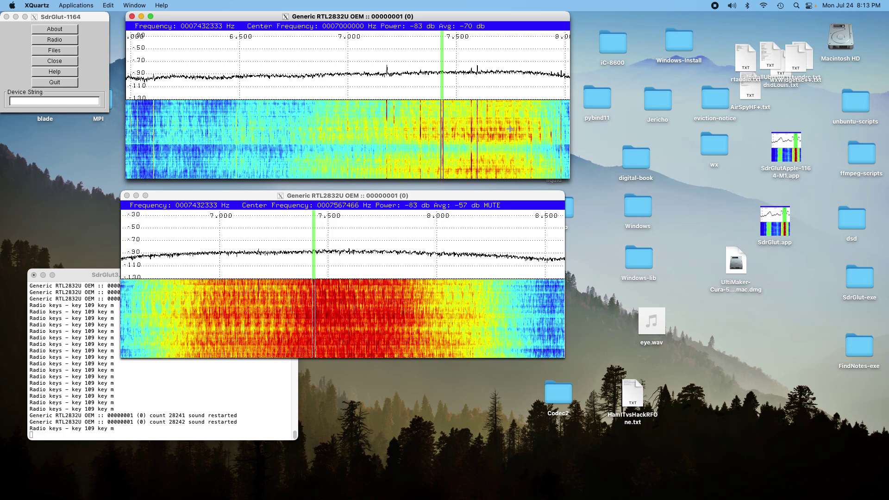
{"action": "key", "text": "Left"}
{"action": "key", "text": "Left"}
{"action": "key", "text": "Left"}
{"action": "key", "text": "Left"}
{"action": "key", "text": "Left"}
{"action": "key", "text": "Left"}
{"action": "key", "text": "Left"}
{"action": "key", "text": "Left"}
{"action": "key", "text": "Left"}
{"action": "key", "text": "Left"}
{"action": "key", "text": "Left"}
{"action": "key", "text": "Left"}
{"action": "key", "text": "Left"}
{"action": "key", "text": "Left"}
{"action": "key", "text": "Left"}
{"action": "key", "text": "Left"}
{"action": "key", "text": "Left"}
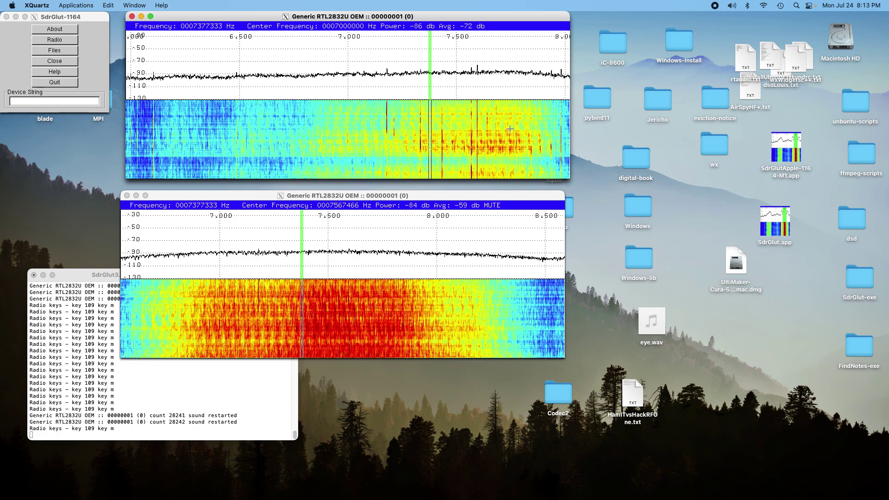
{"action": "key", "text": "Left"}
{"action": "key", "text": "Left"}
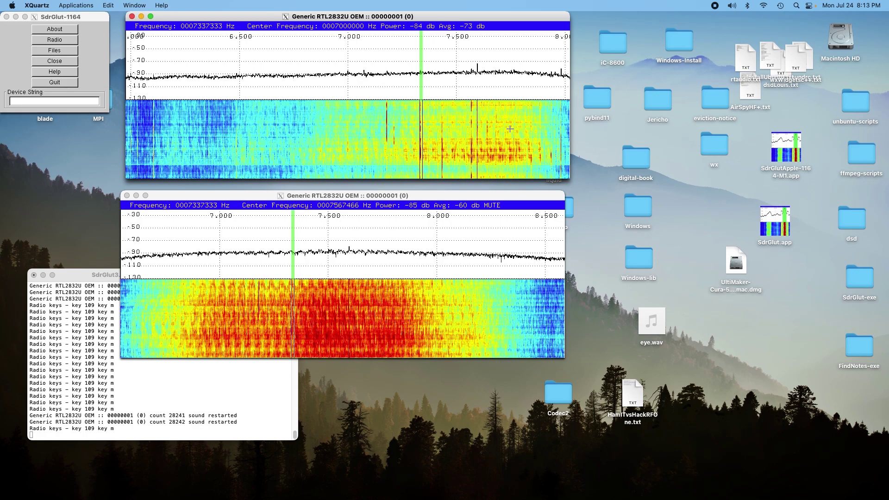
{"action": "key", "text": "Left"}
{"action": "key", "text": "Left"}
{"action": "key", "text": "Left"}
{"action": "key", "text": "Left"}
{"action": "key", "text": "Left"}
{"action": "key", "text": "Left"}
{"action": "key", "text": "Left"}
{"action": "key", "text": "Left"}
{"action": "key", "text": "Left"}
{"action": "key", "text": "Left"}
{"action": "key", "text": "Left"}
{"action": "key", "text": "Left"}
{"action": "key", "text": "Left"}
{"action": "key", "text": "Left"}
{"action": "key", "text": "Left"}
{"action": "key", "text": "Left"}
{"action": "key", "text": "Left"}
{"action": "key", "text": "Left"}
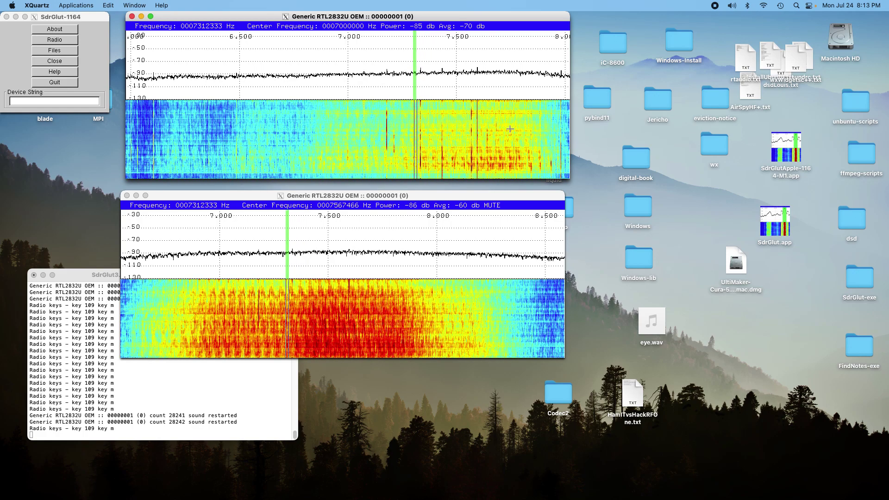
{"action": "key", "text": "Left"}
{"action": "key", "text": "Left"}
{"action": "key", "text": "Left"}
{"action": "key", "text": "Left"}
{"action": "key", "text": "Left"}
{"action": "key", "text": "Left"}
{"action": "key", "text": "Left"}
{"action": "key", "text": "Left"}
{"action": "key", "text": "Left"}
{"action": "key", "text": "Left"}
{"action": "key", "text": "Left"}
{"action": "key", "text": "Left"}
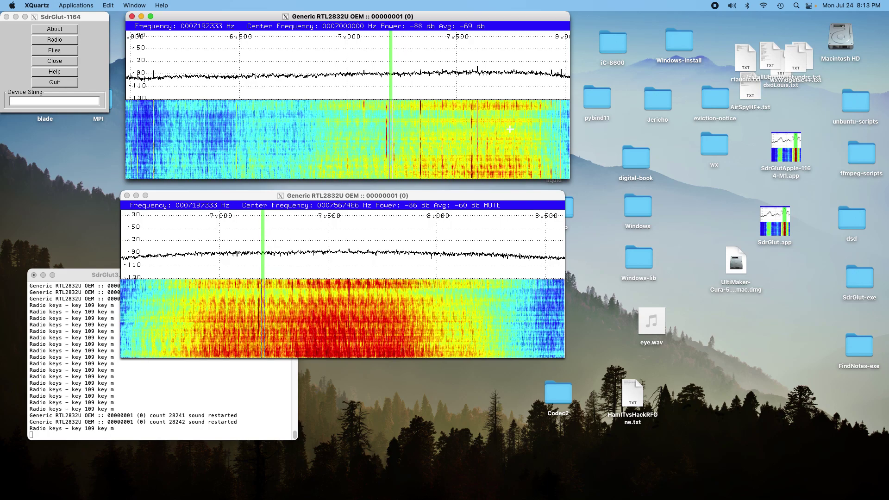
{"action": "key", "text": "Left"}
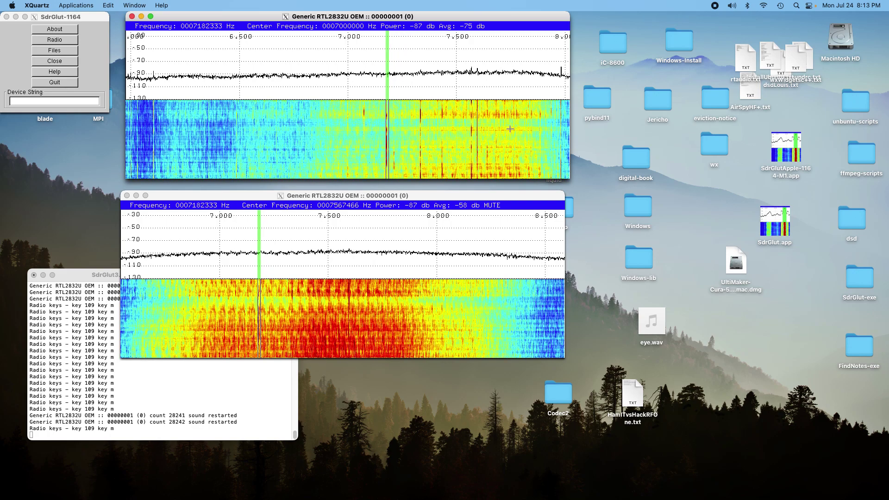
{"action": "key", "text": "Left"}
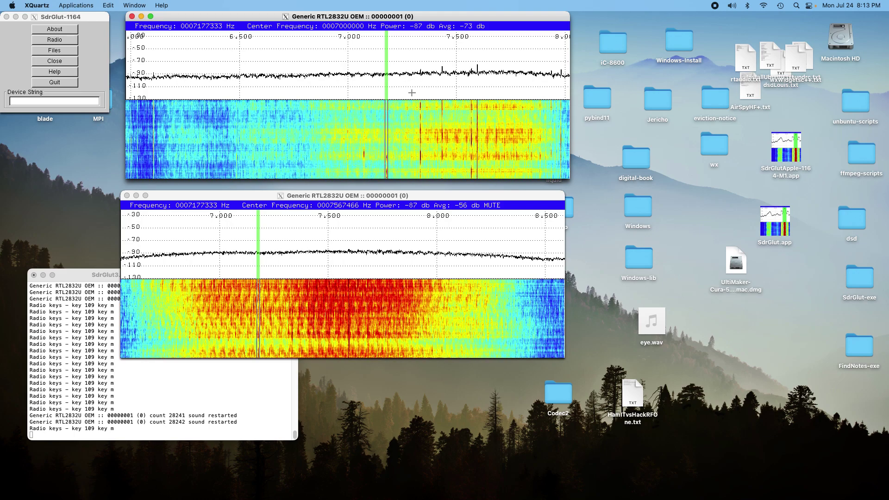
- Fine-tune back up and settle on 7.215 MHz
{"action": "key", "text": "Right"}
{"action": "key", "text": "Right"}
{"action": "key", "text": "Right"}
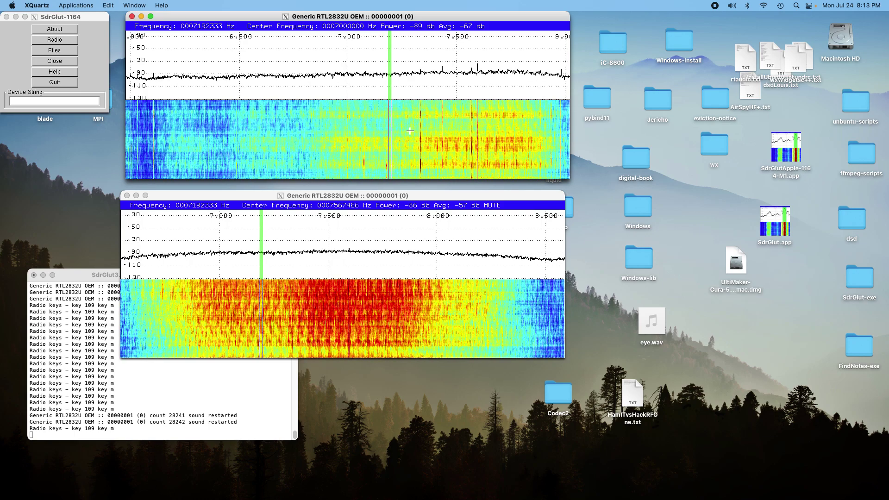
{"action": "key", "text": "Right"}
{"action": "key", "text": "Right"}
{"action": "key", "text": "Right"}
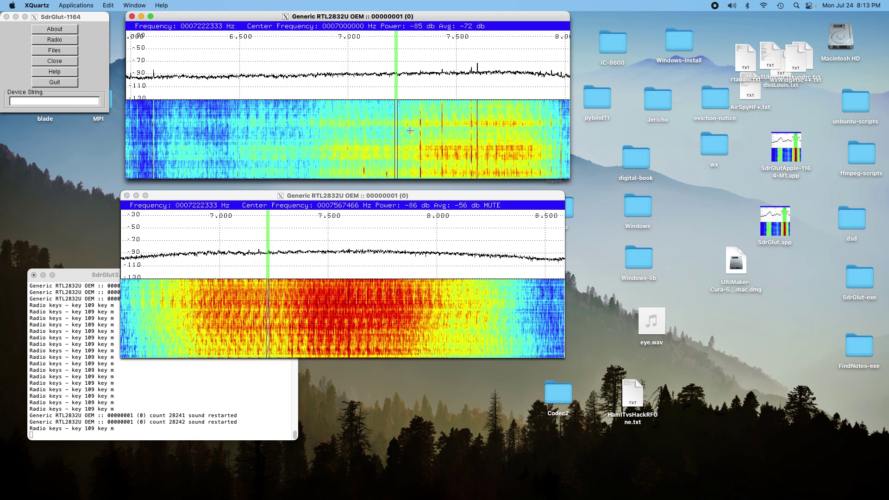
{"action": "left_click", "coordinate": [206, 25]}
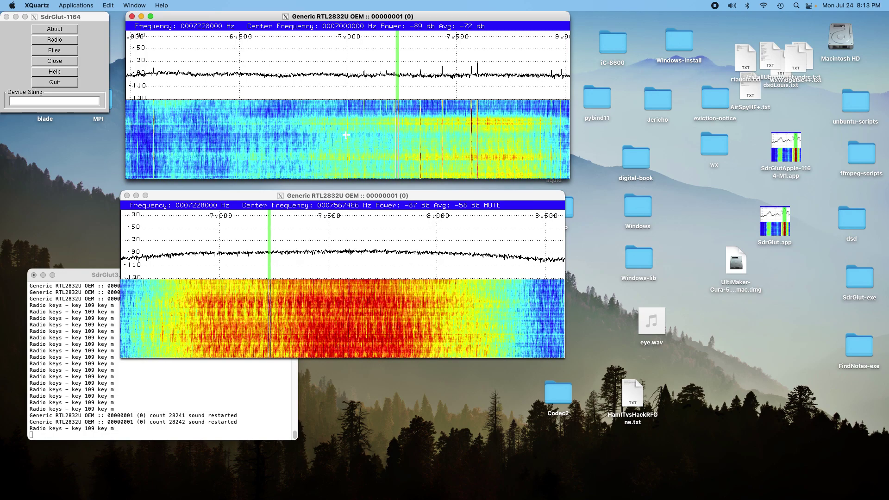
{"action": "key", "text": "Right"}
{"action": "key", "text": "Left"}
{"action": "key", "text": "Left"}
{"action": "key", "text": "Left"}
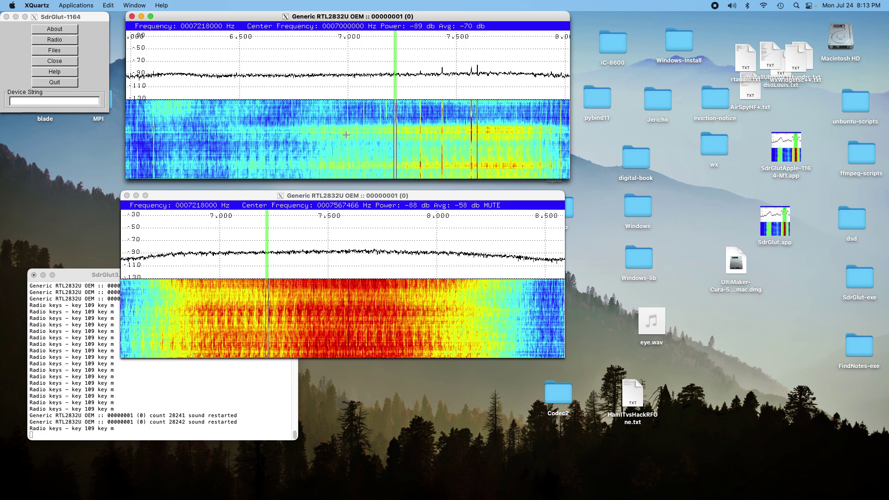
{"action": "key", "text": "Right"}
{"action": "key", "text": "Right"}
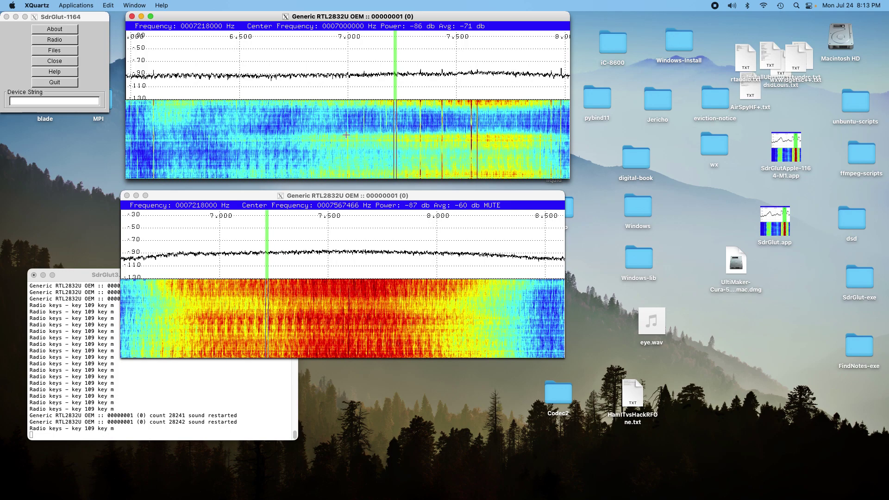
{"action": "key", "text": "Left"}
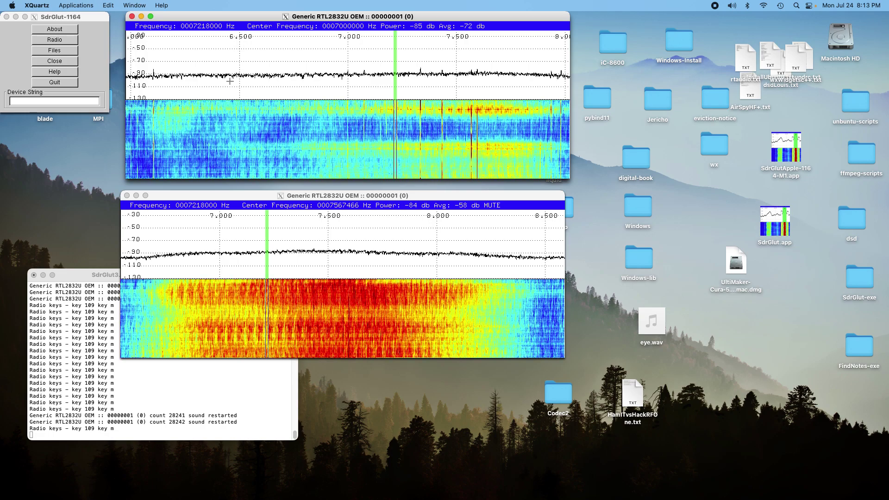
{"action": "left_click", "coordinate": [205, 28]}
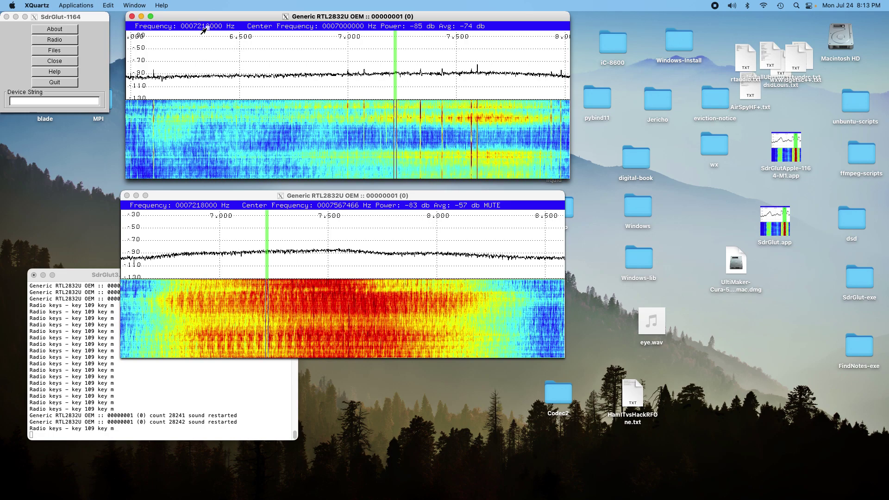
{"action": "left_click", "coordinate": [204, 31]}
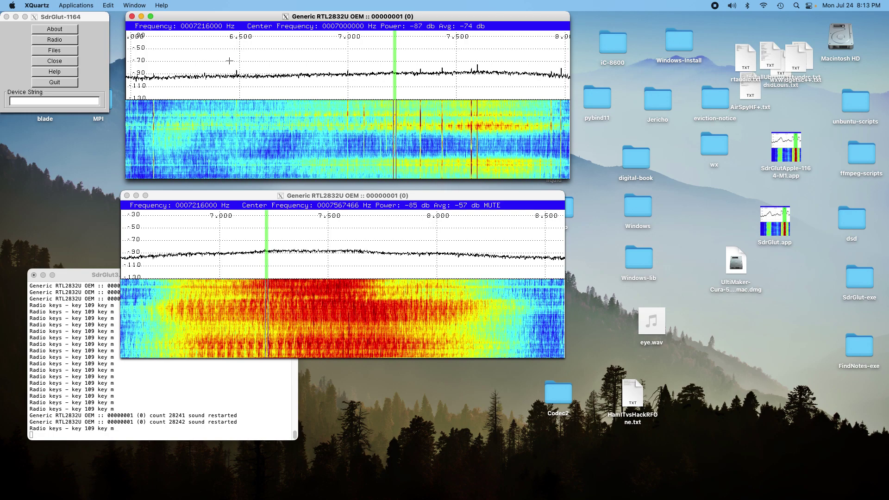
{"action": "left_click", "coordinate": [201, 30]}
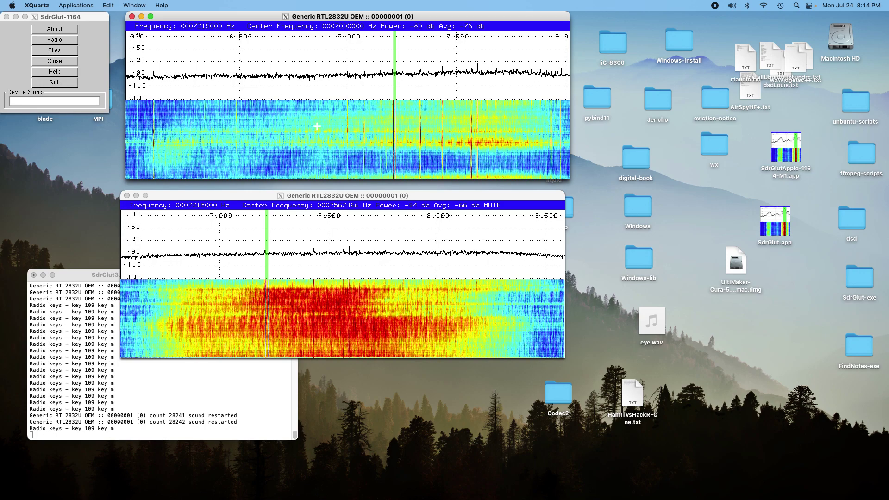
- Set the upper receiver's demodulation mode to LSB
{"action": "right_click", "coordinate": [489, 136]}
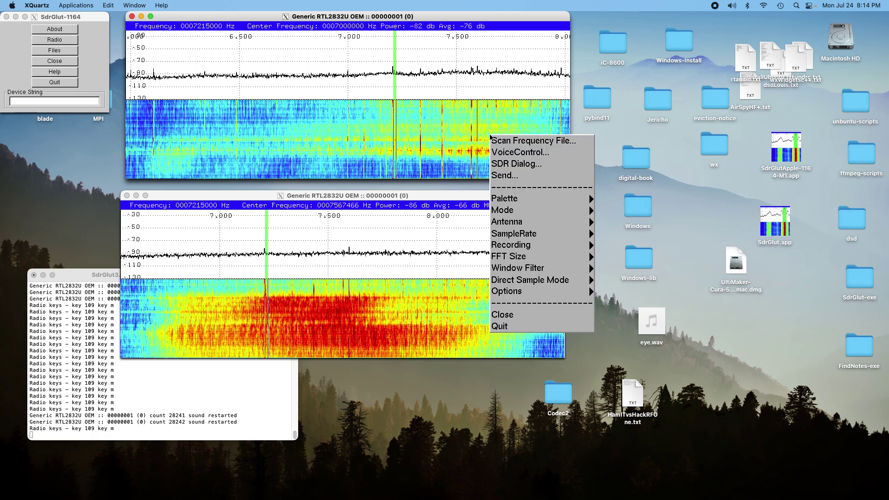
{"action": "mouse_move", "coordinate": [537, 252]}
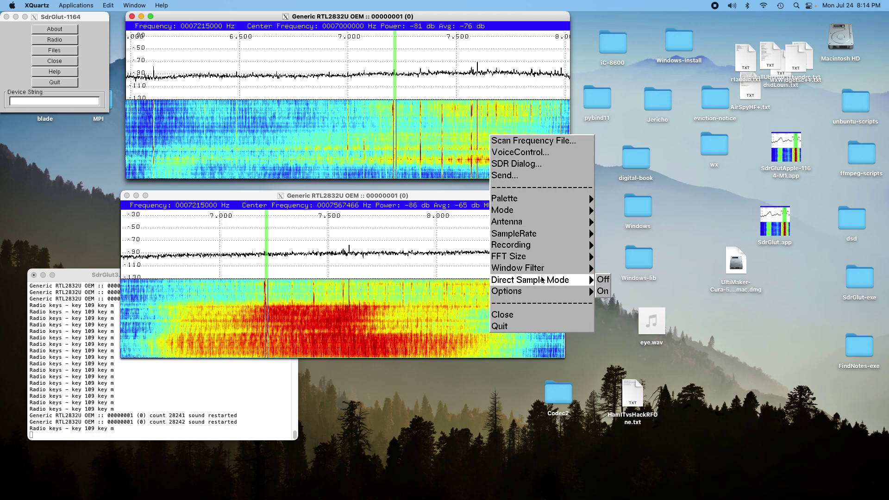
{"action": "mouse_move", "coordinate": [532, 200]}
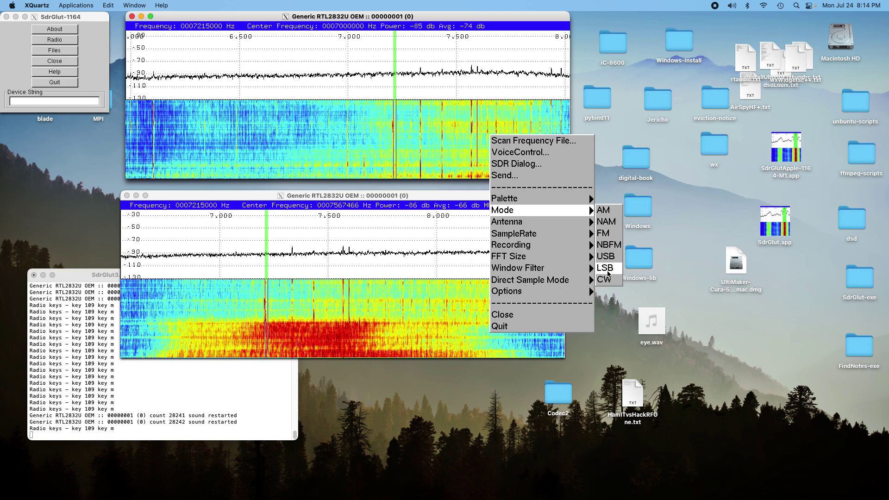
{"action": "left_click", "coordinate": [606, 269]}
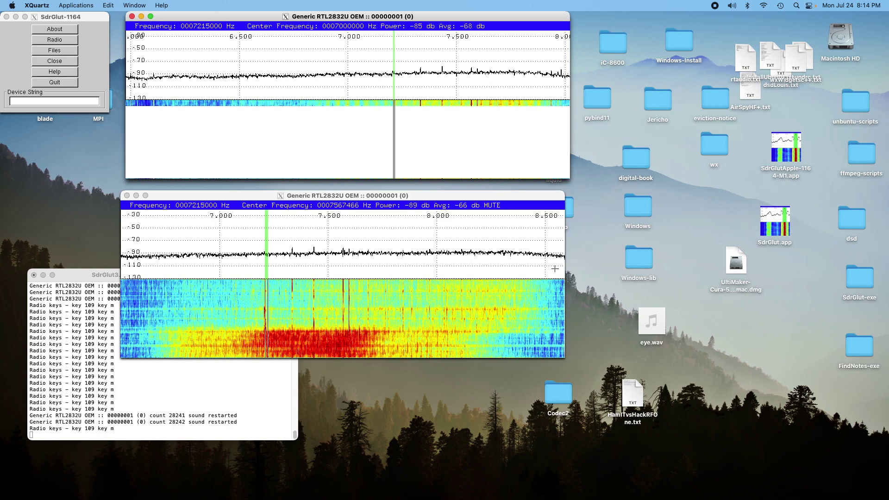
- Set the lower receiver's demodulation mode to LSB as well
{"action": "right_click", "coordinate": [454, 319]}
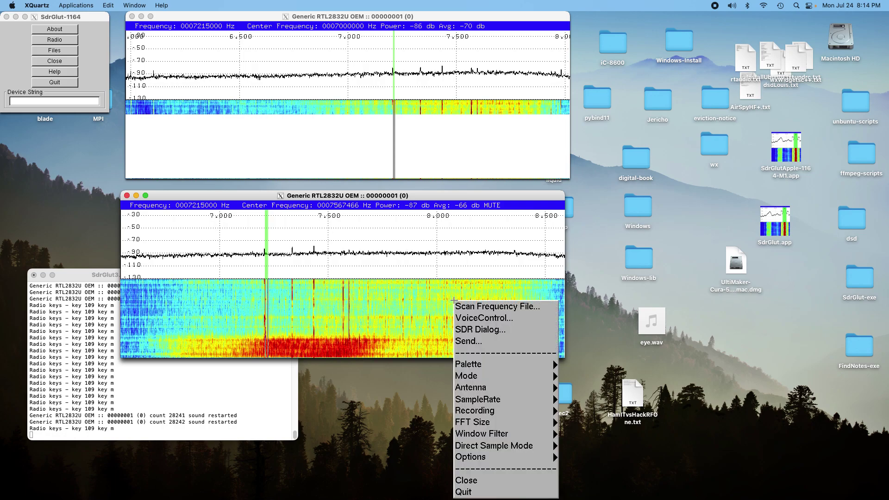
{"action": "mouse_move", "coordinate": [500, 391]}
{"action": "mouse_move", "coordinate": [512, 375]}
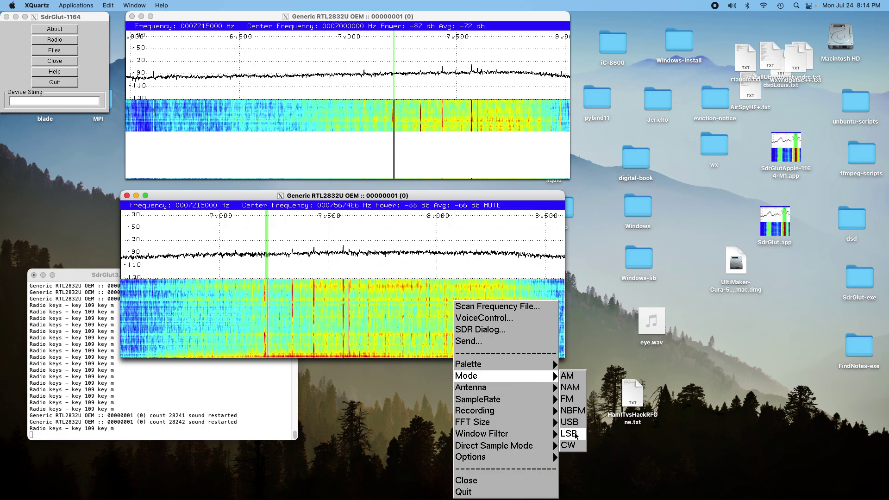
{"action": "left_click", "coordinate": [568, 433]}
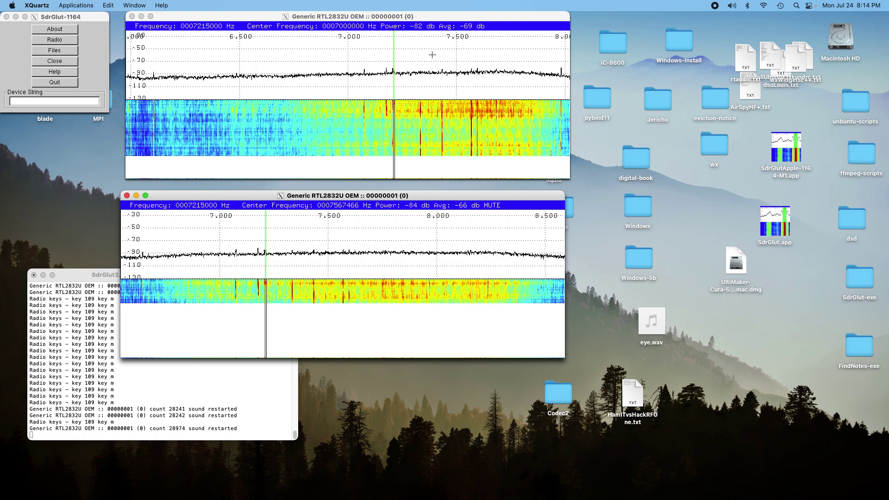
- Mute the upper receiver, then listen to the lower one at 7.215 MHz LSB and mute it
{"action": "left_click", "coordinate": [449, 18]}
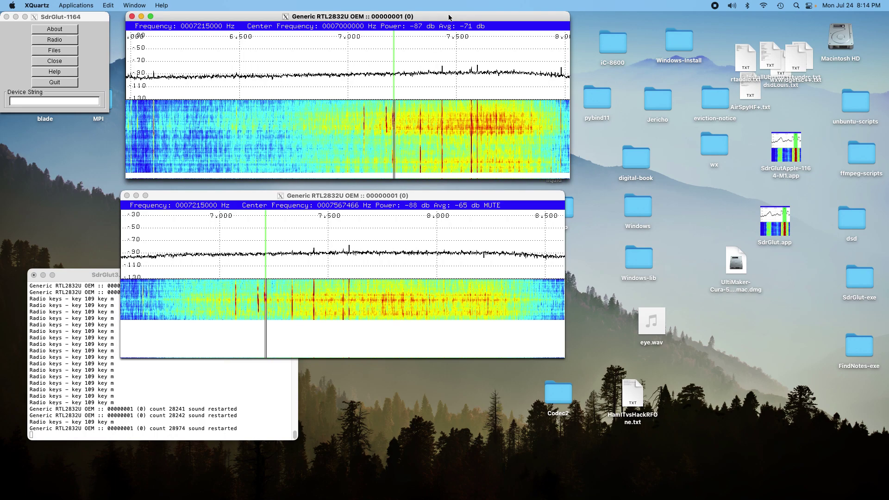
{"action": "key", "text": "m"}
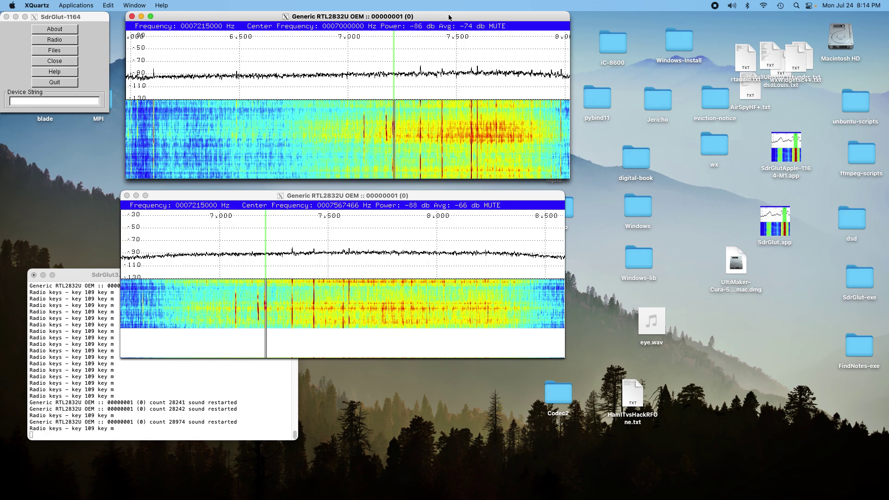
{"action": "left_click", "coordinate": [480, 199]}
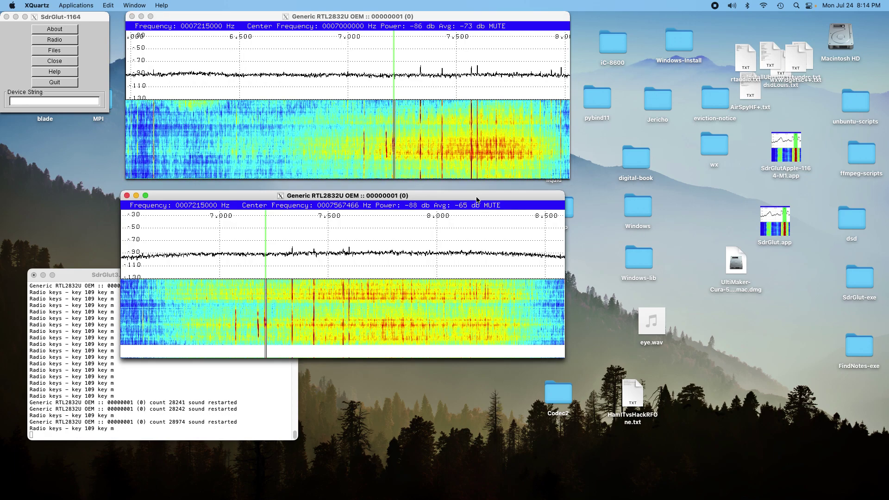
{"action": "key", "text": "m"}
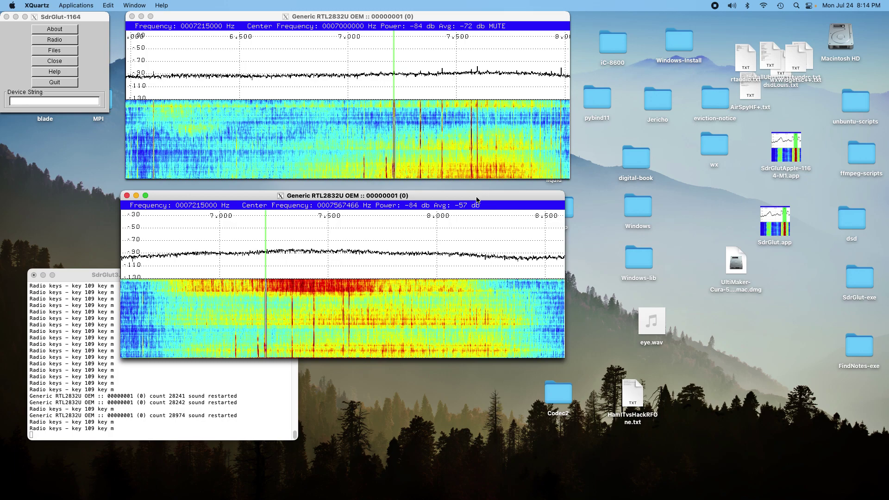
{"action": "key", "text": "m"}
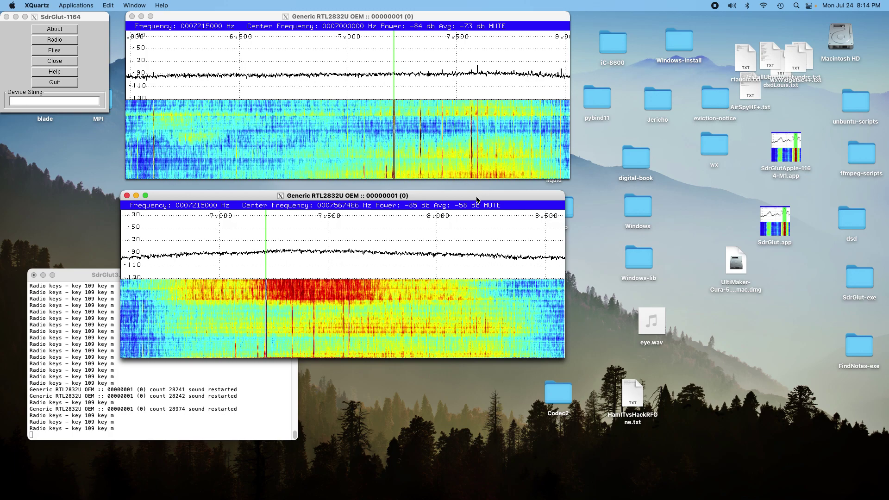
- Listen again to the upper then the lower receiver, muting each afterward
{"action": "left_click", "coordinate": [460, 20]}
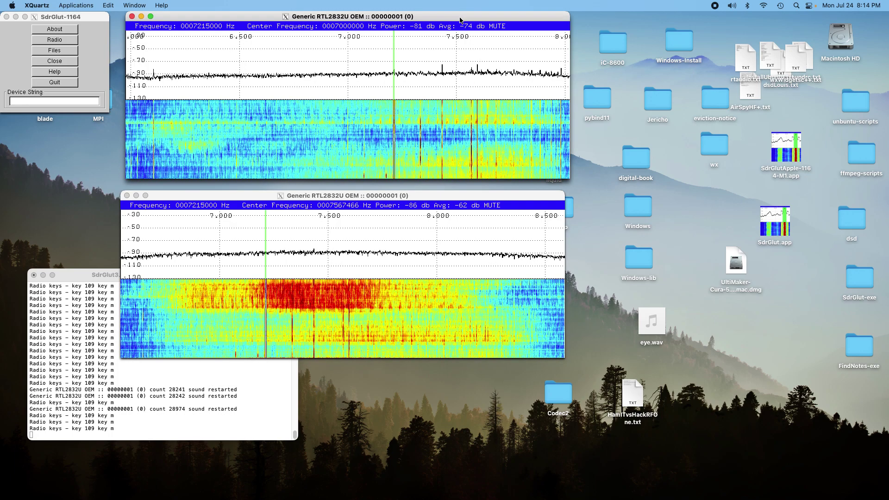
{"action": "key", "text": "m"}
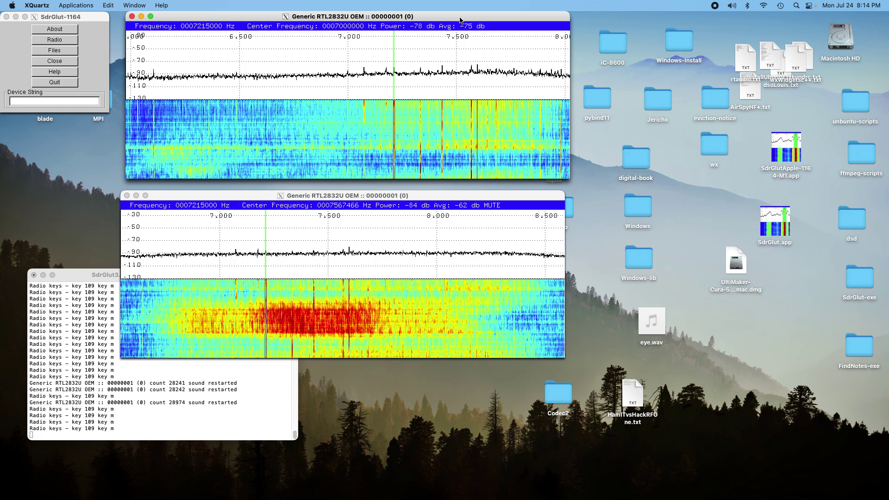
{"action": "key", "text": "m"}
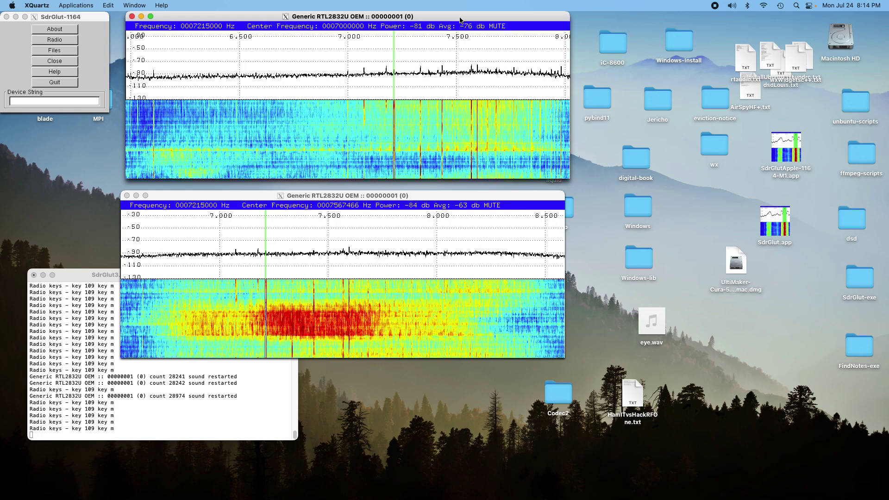
{"action": "left_click", "coordinate": [460, 197]}
{"action": "key", "text": "m"}
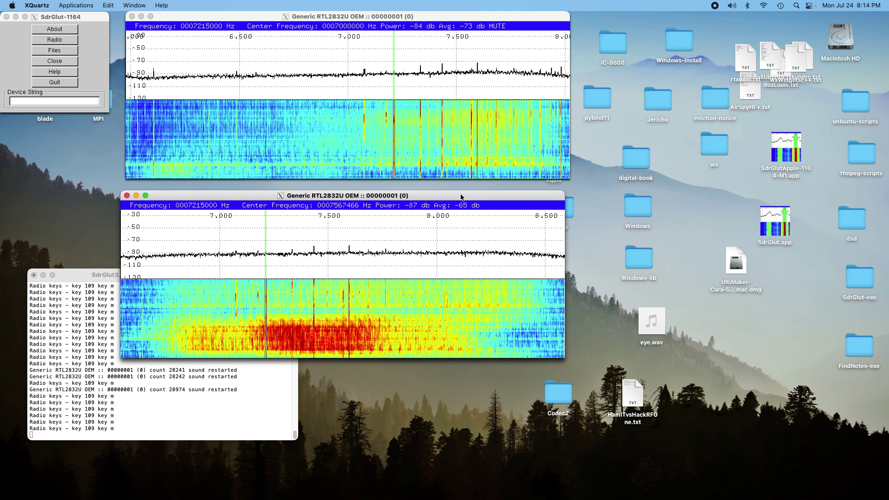
{"action": "key", "text": "m"}
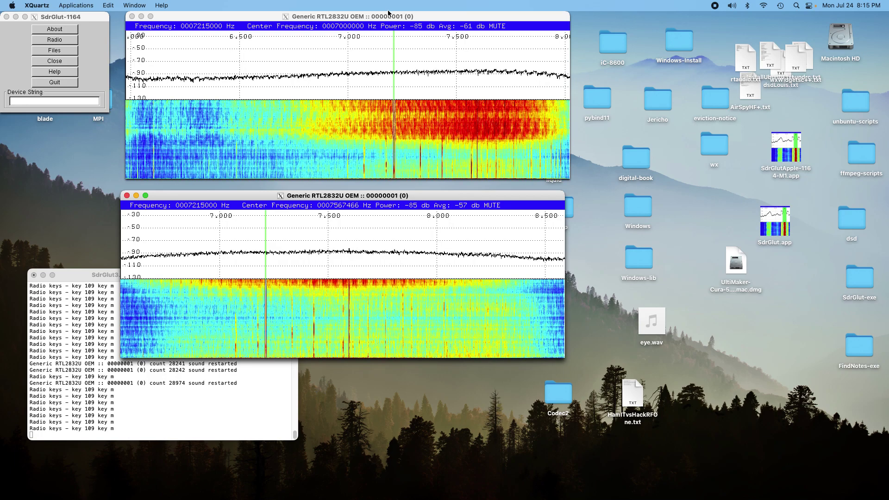
- Drop the upper receiver's centre to 6 MHz, unmute it, and tune down to 5989500 Hz
{"action": "left_click", "coordinate": [333, 29]}
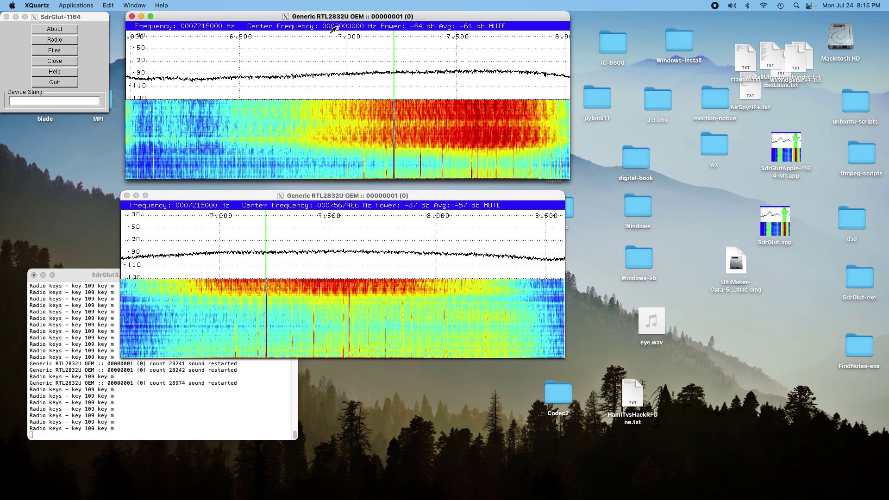
{"action": "left_click", "coordinate": [334, 28]}
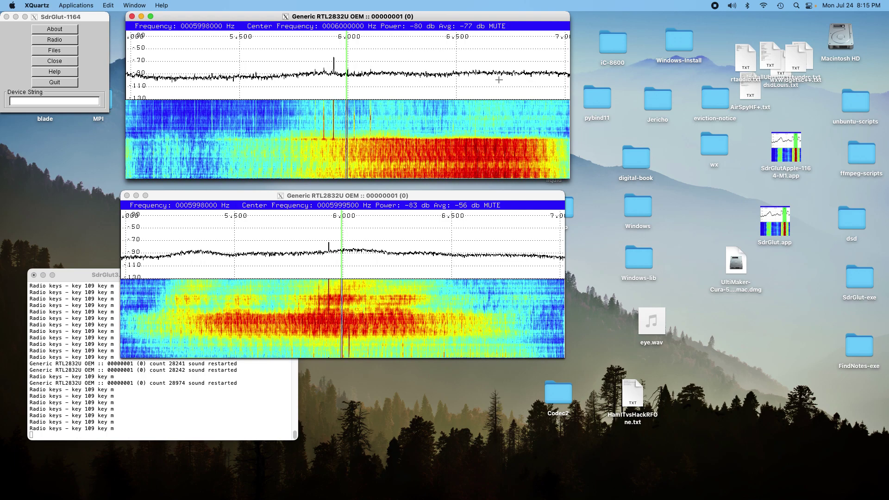
{"action": "key", "text": "m"}
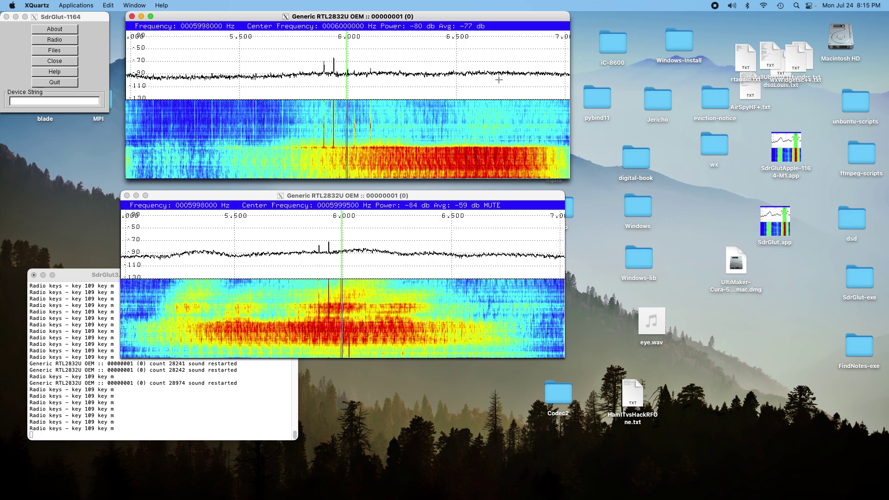
{"action": "scroll", "coordinate": [393, 120], "scroll_direction": "down", "scroll_amount": 7}
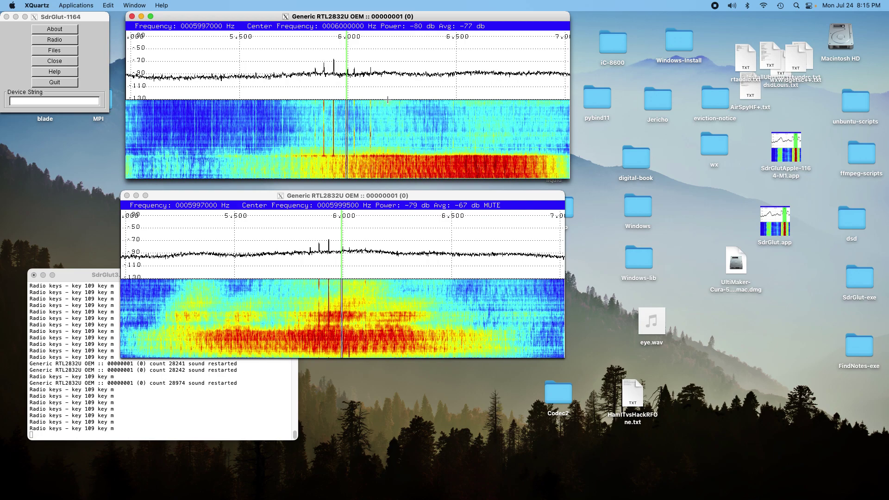
{"action": "scroll", "coordinate": [385, 107], "scroll_direction": "down", "scroll_amount": 10}
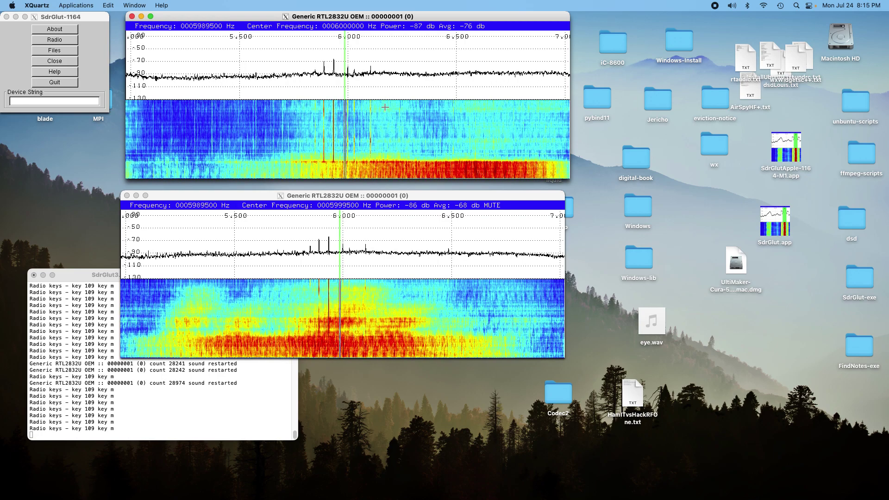
{"action": "right_click", "coordinate": [408, 144]}
- Put the upper and lower receivers in NAM mode and step both down to 5934500 Hz
{"action": "mouse_move", "coordinate": [434, 213]}
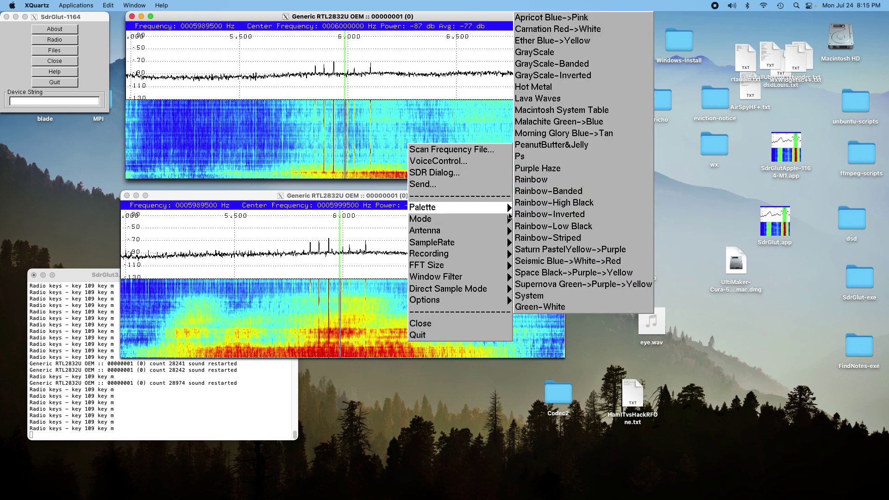
{"action": "left_click", "coordinate": [521, 231]}
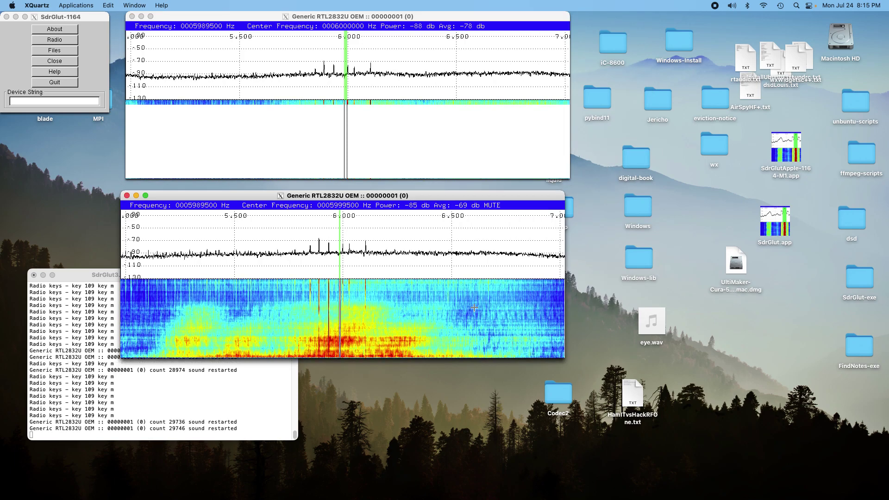
{"action": "right_click", "coordinate": [475, 111]}
{"action": "mouse_move", "coordinate": [545, 182]}
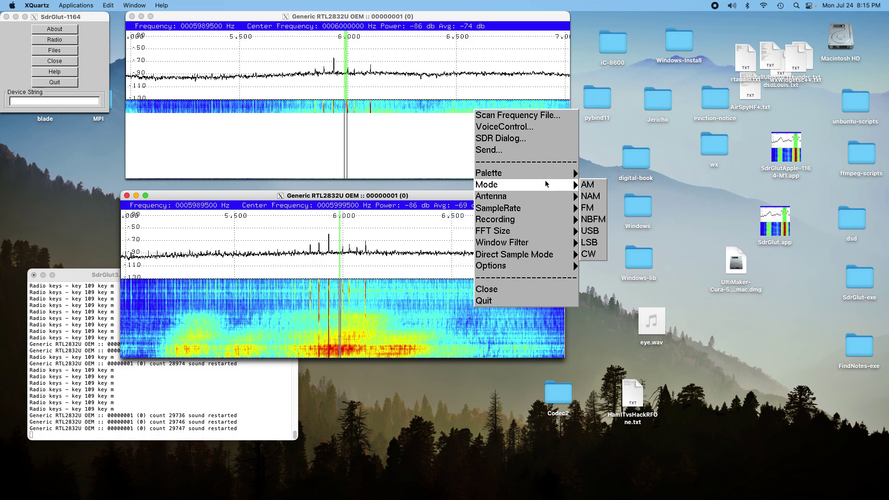
{"action": "left_click", "coordinate": [588, 195]}
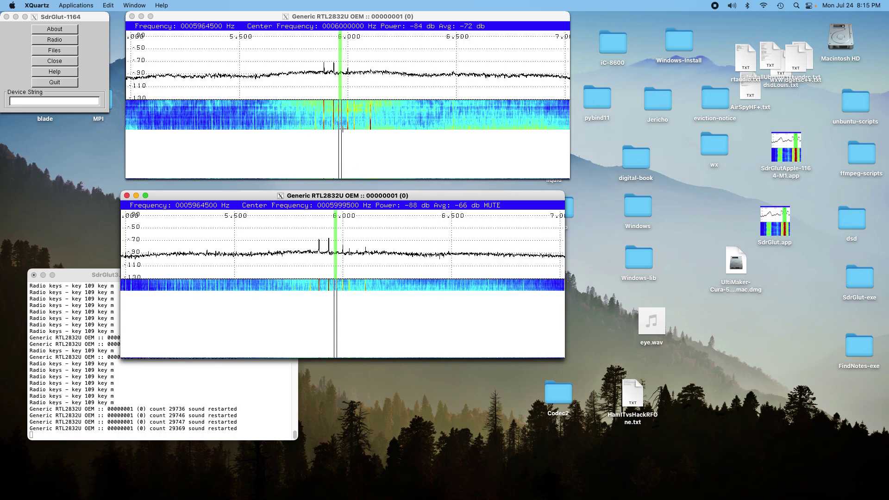
{"action": "key", "text": "Left"}
{"action": "key", "text": "Left"}
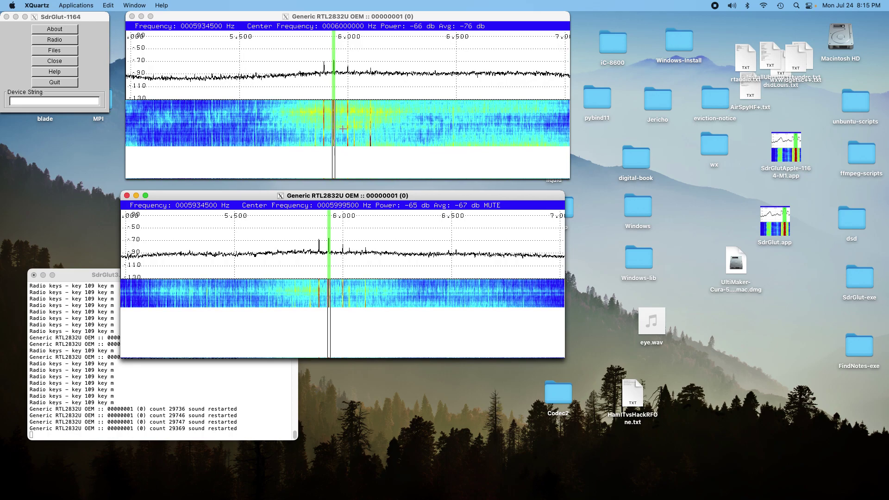
{"action": "left_click", "coordinate": [466, 18]}
- Mute the upper receiver, listen on the lower one while tuning down to 5889500 Hz, then mute it
{"action": "key", "text": "m"}
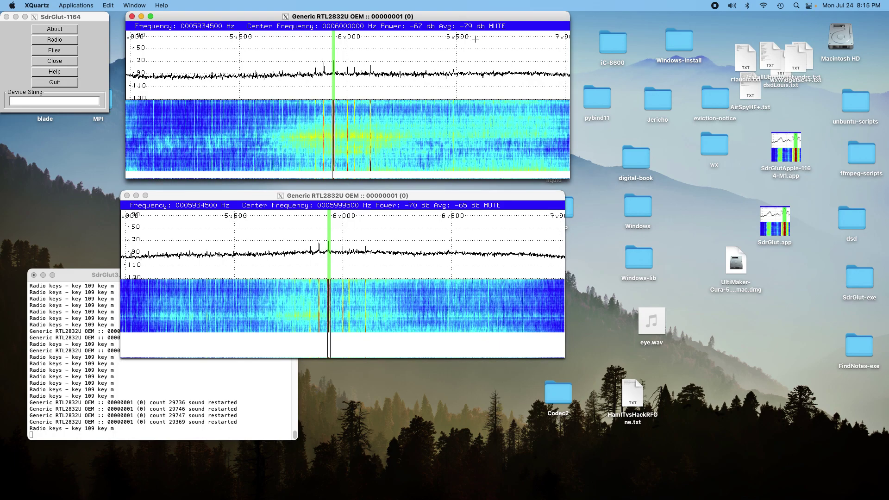
{"action": "left_click", "coordinate": [490, 198]}
{"action": "key", "text": "m"}
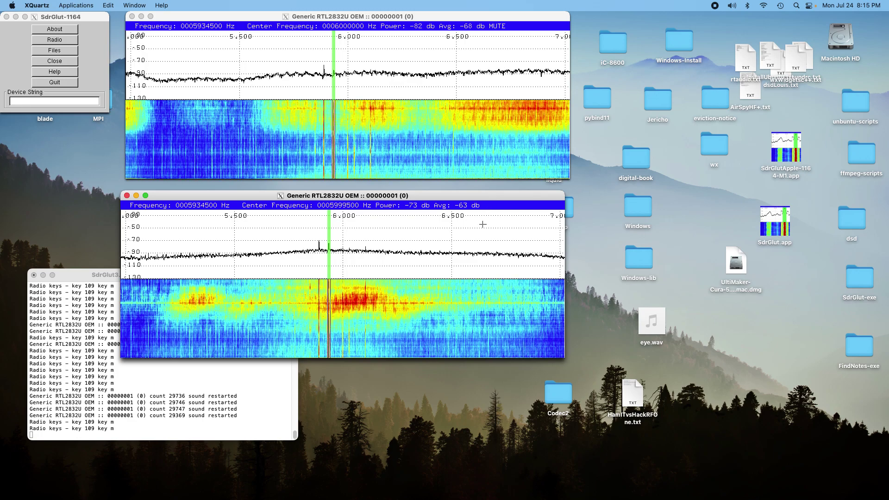
{"action": "scroll", "coordinate": [444, 291], "scroll_direction": "down", "scroll_amount": 3}
{"action": "scroll", "coordinate": [444, 292], "scroll_direction": "down", "scroll_amount": 6}
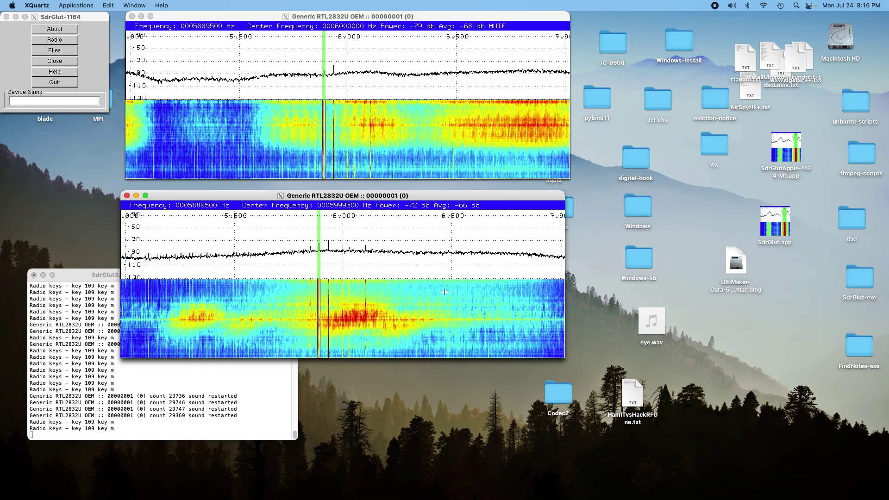
{"action": "key", "text": "m"}
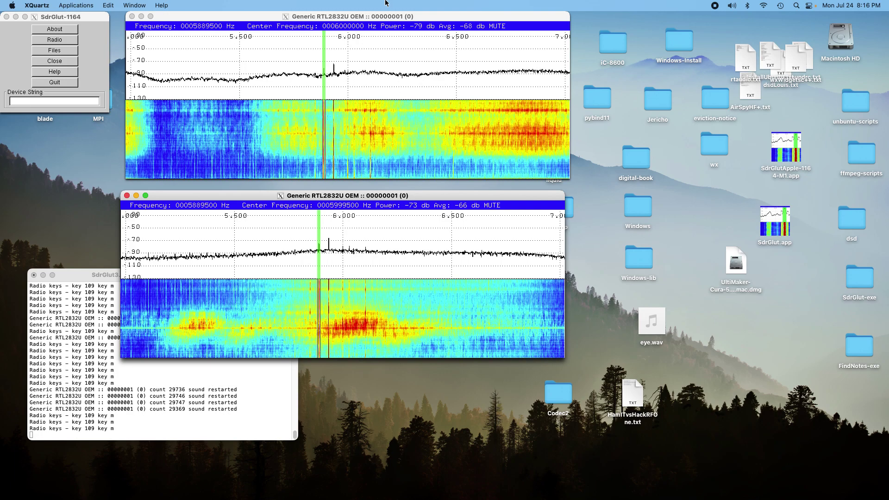
- Briefly listen to the upper receiver at 5889500 Hz, then mute it again
{"action": "left_click", "coordinate": [441, 19]}
{"action": "key", "text": "m"}
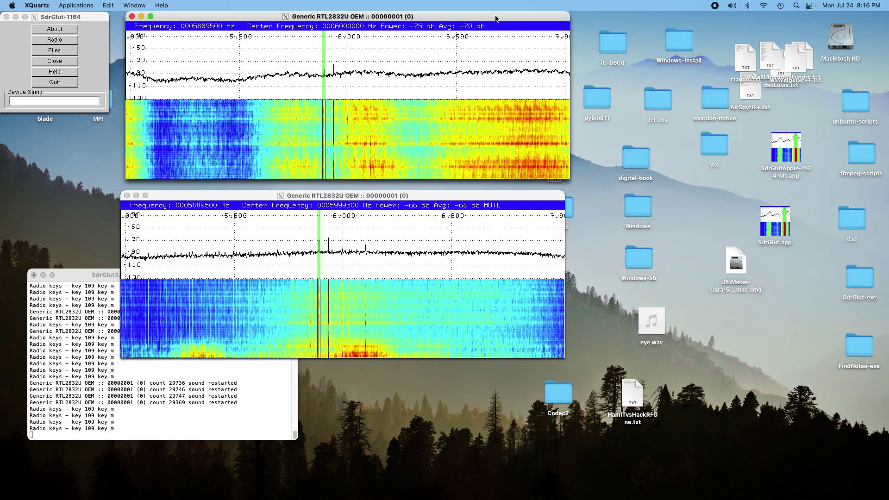
{"action": "key", "text": "m"}
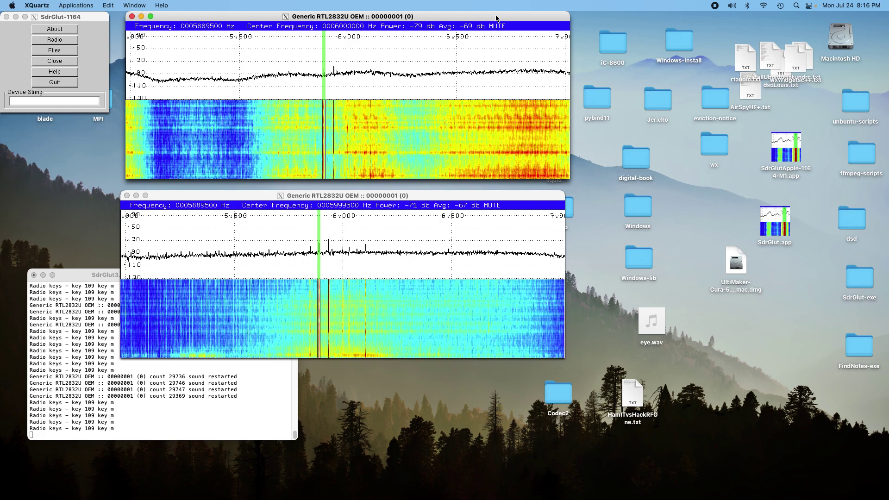